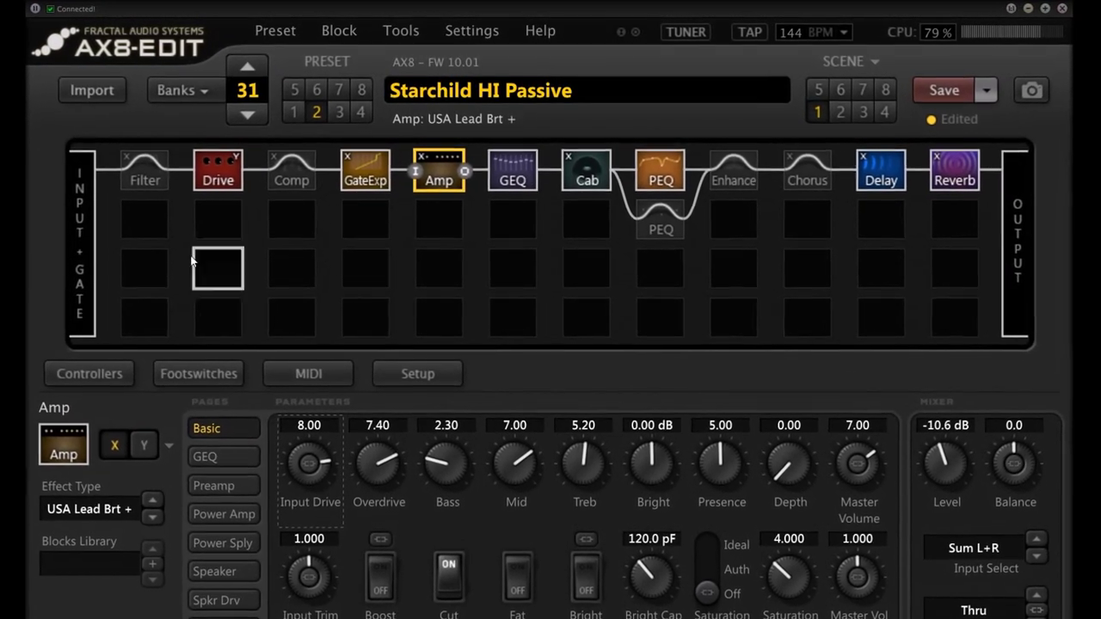
Select the Drive 2 block to show its Super OD settings, Drive 0.00 and Tone 6.14
click(217, 172)
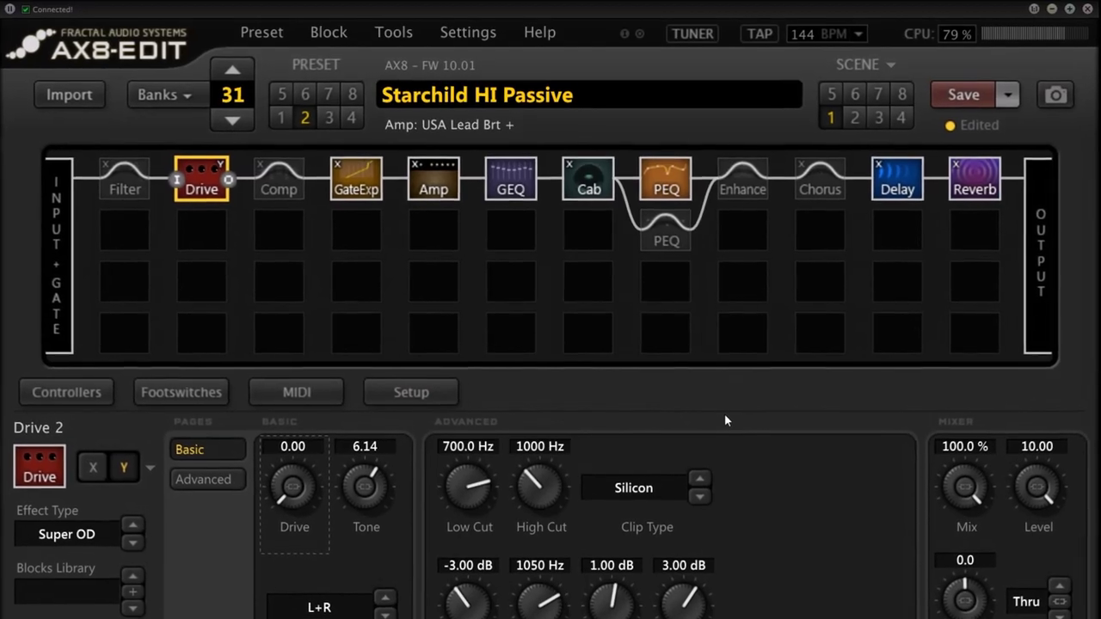
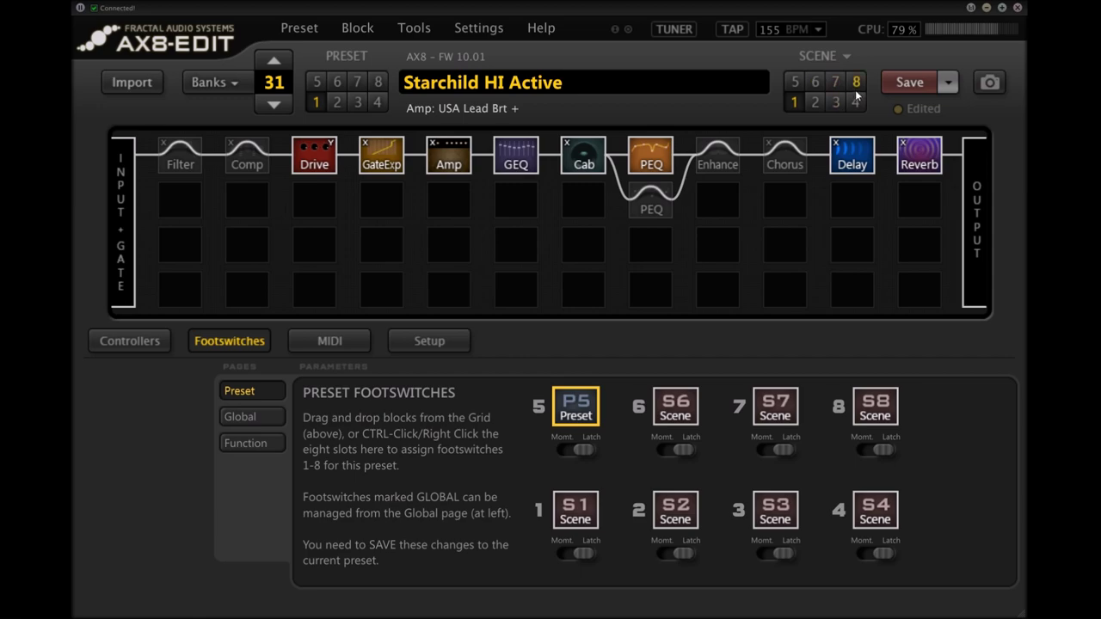
Switch to another scene and show the Super OD Drive block at Drive 0.30, Tone 9.60
click(797, 86)
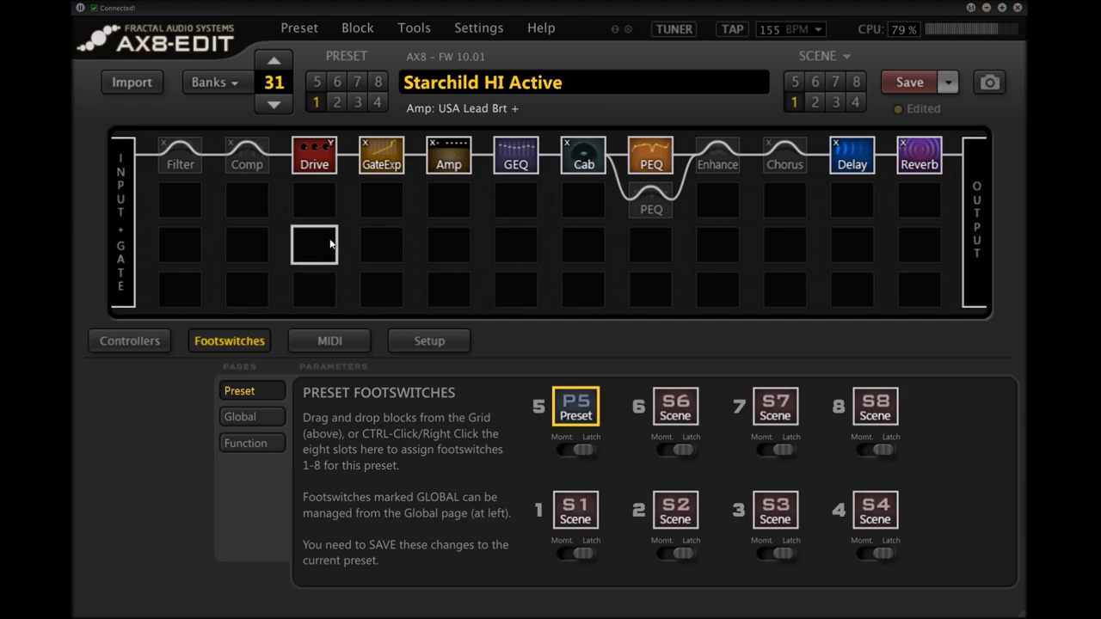
click(322, 172)
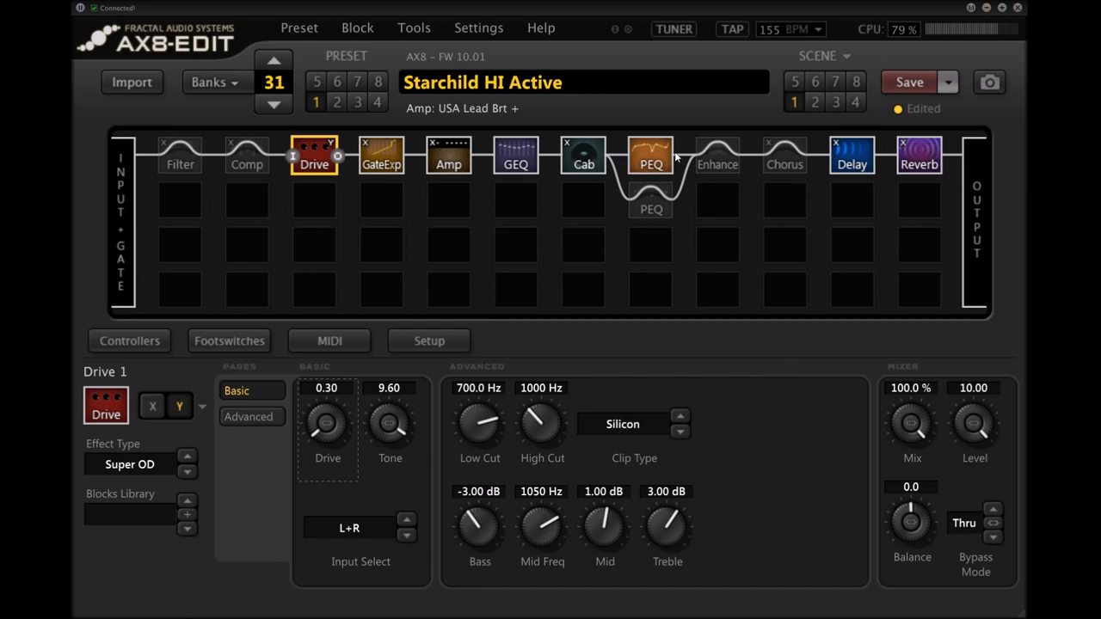
Check the GateExp block, then show the Intelligent input gate at -74.7 dB threshold, 2.51 ratio
click(384, 166)
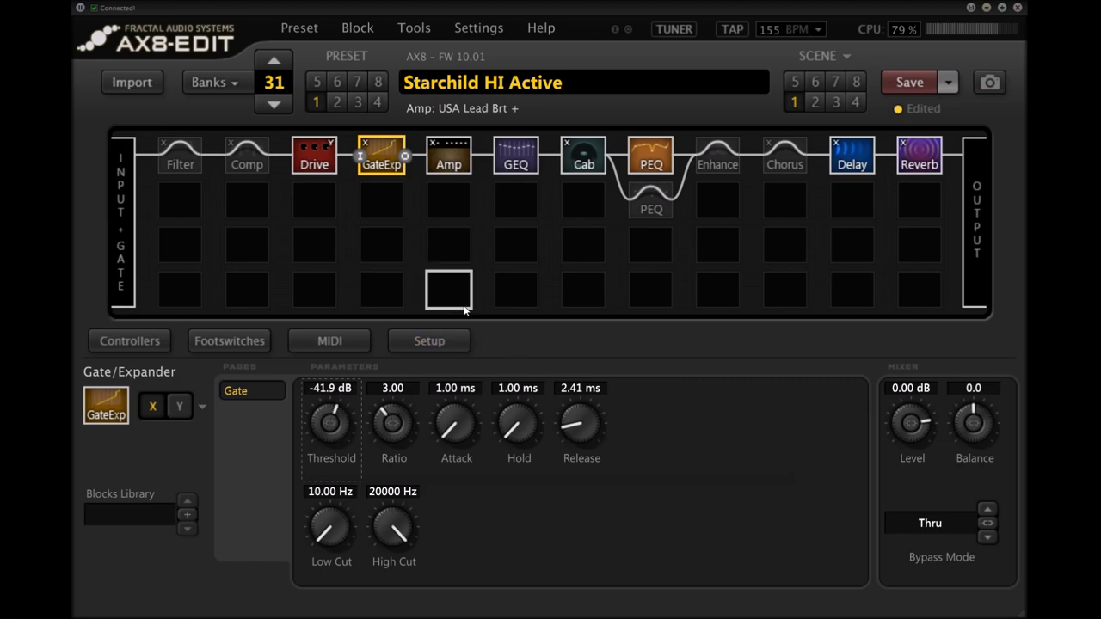
click(124, 247)
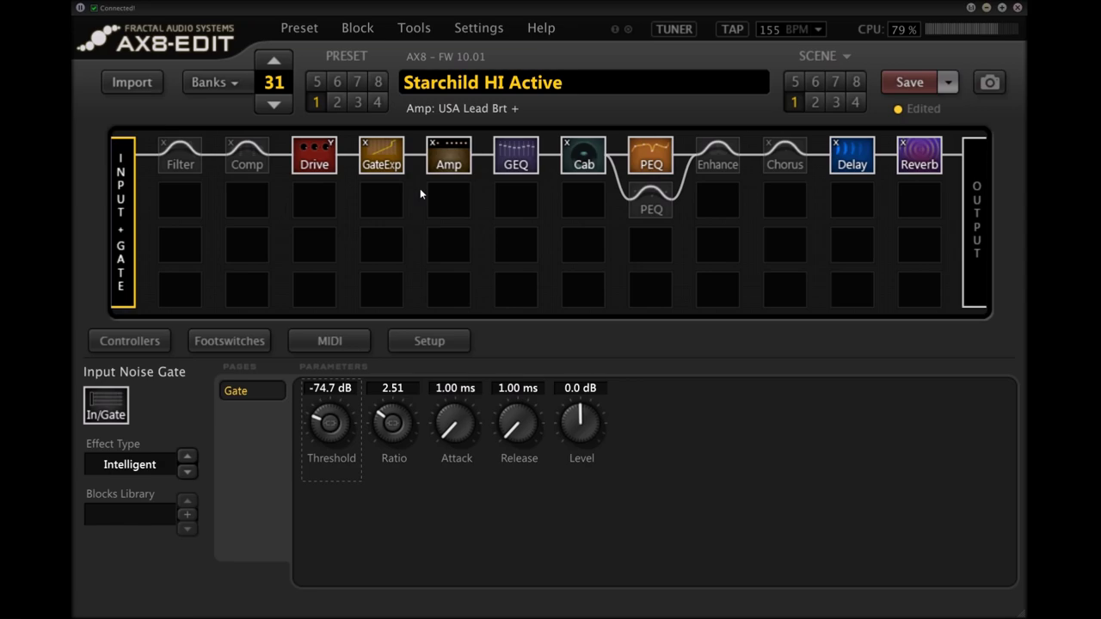
Show the USA Lead Brt + amp's Basic page with Input Drive 8.00, Mid 7.00 and Cut on
click(448, 158)
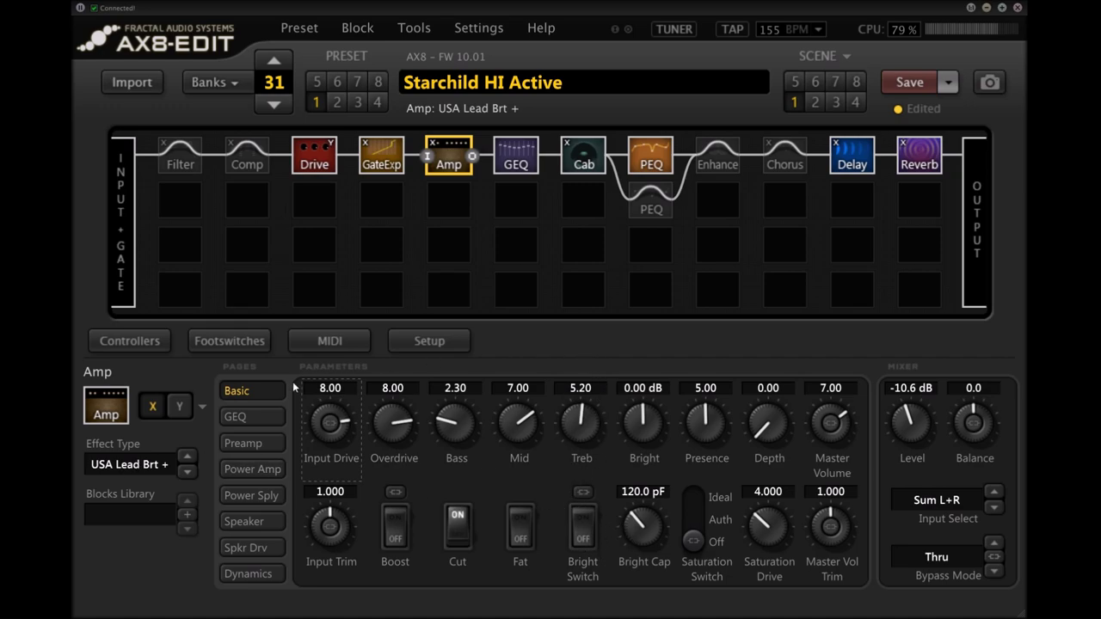
click(263, 417)
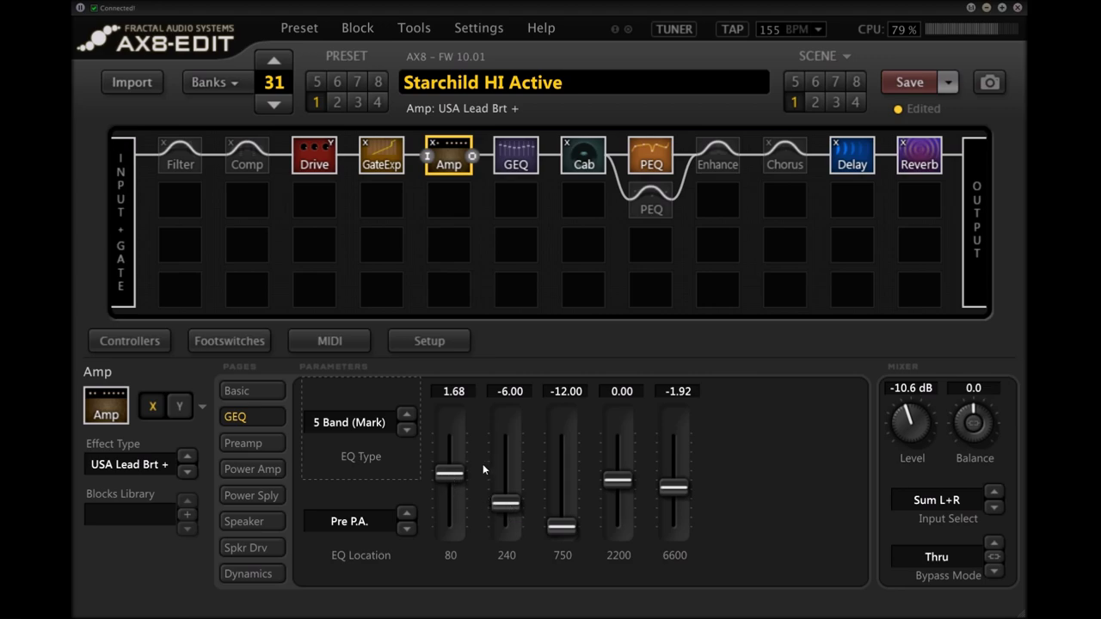
click(270, 444)
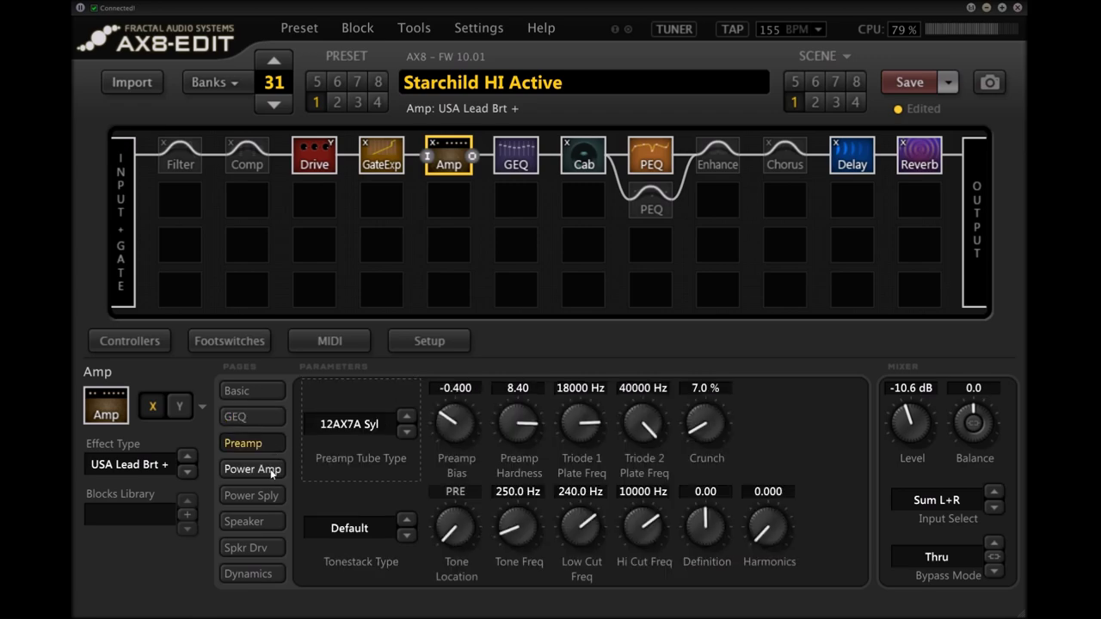
click(273, 469)
click(277, 496)
click(264, 523)
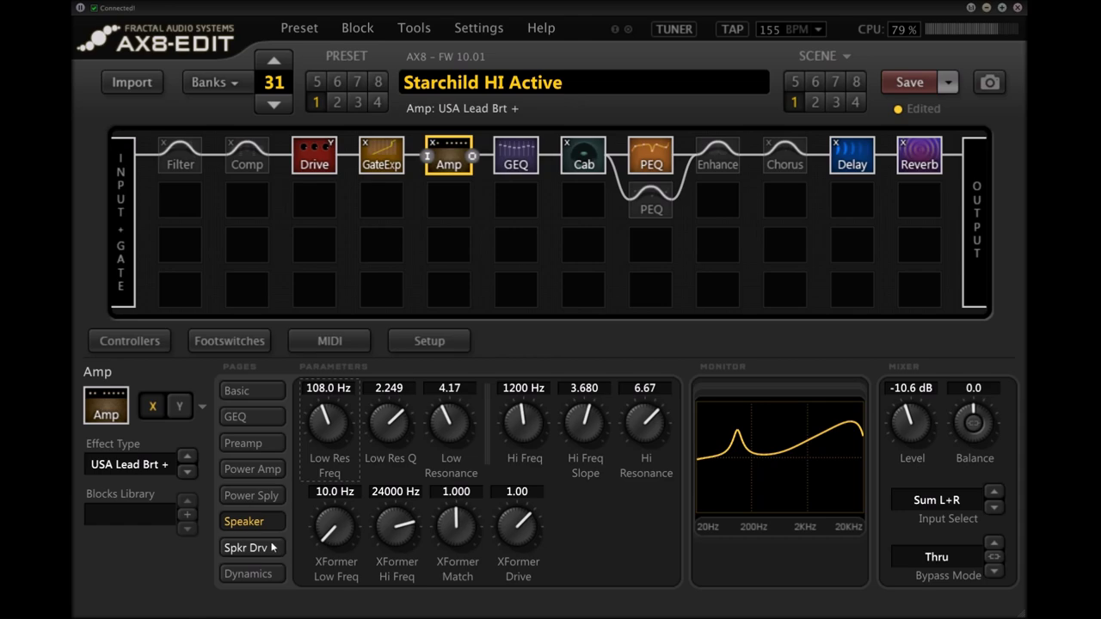
click(273, 549)
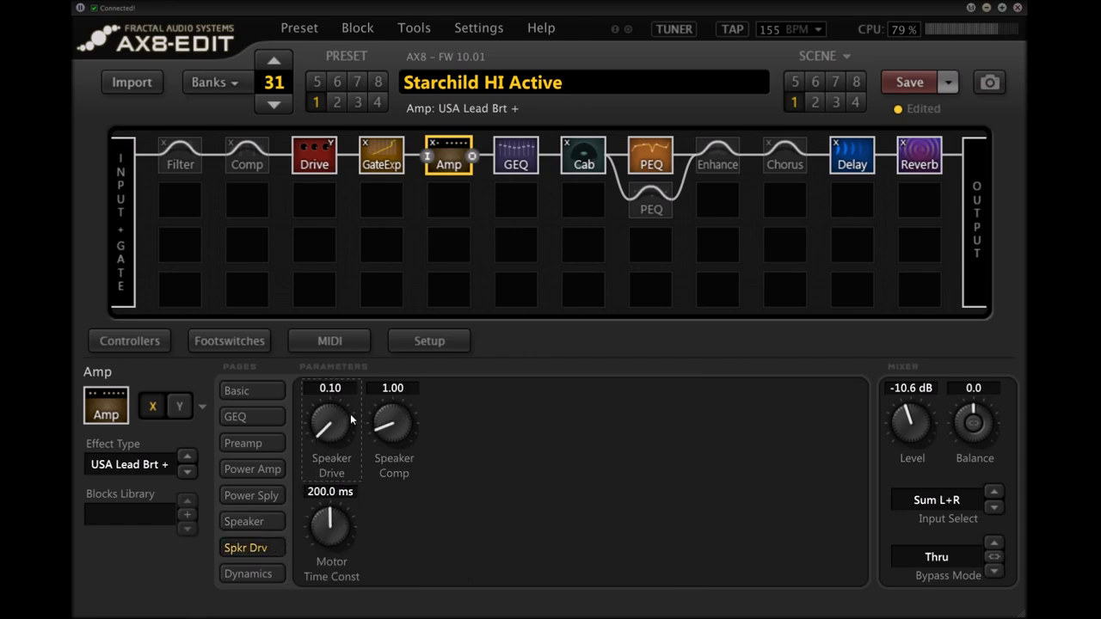
click(258, 573)
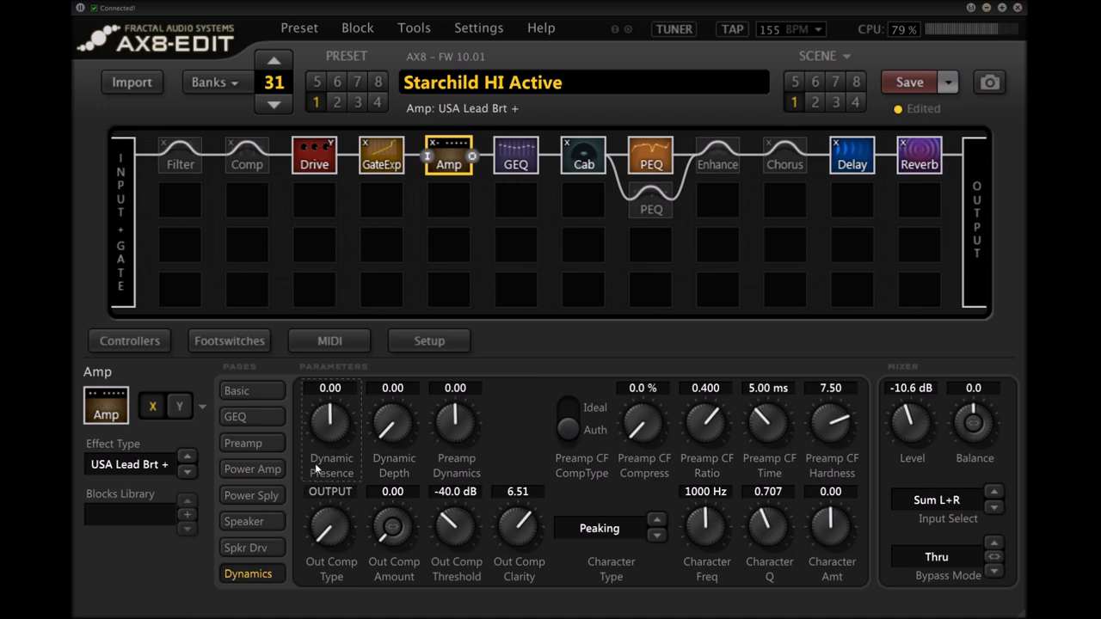
click(237, 391)
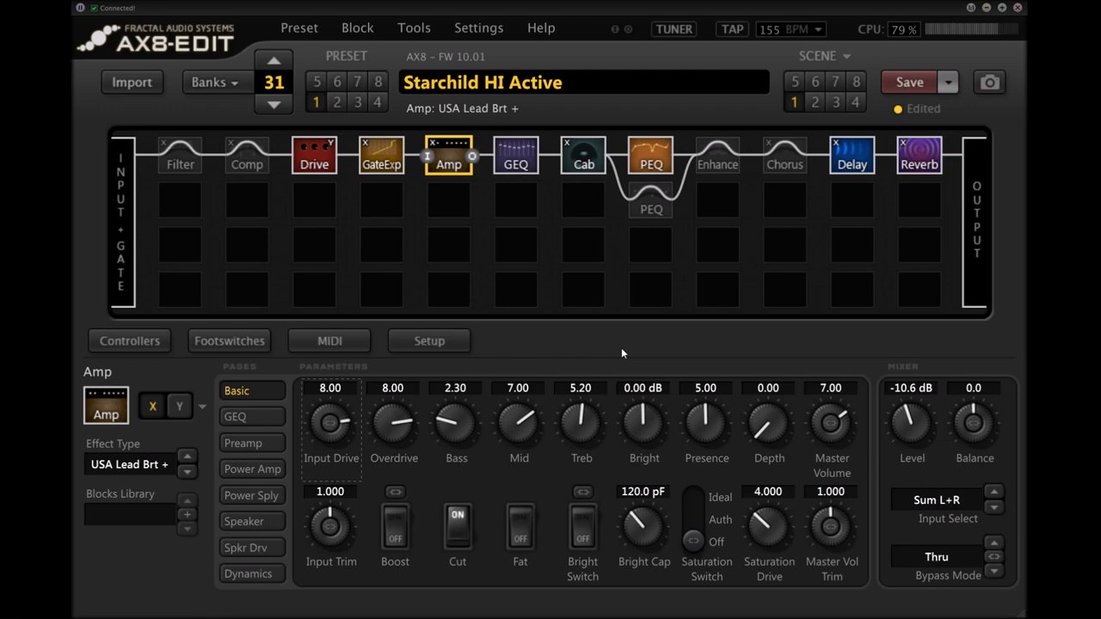
Move to the graphic EQ, then show the Stereo UltraRes Cab with 1960B T75 and German 4x12 cabs
key(Right)
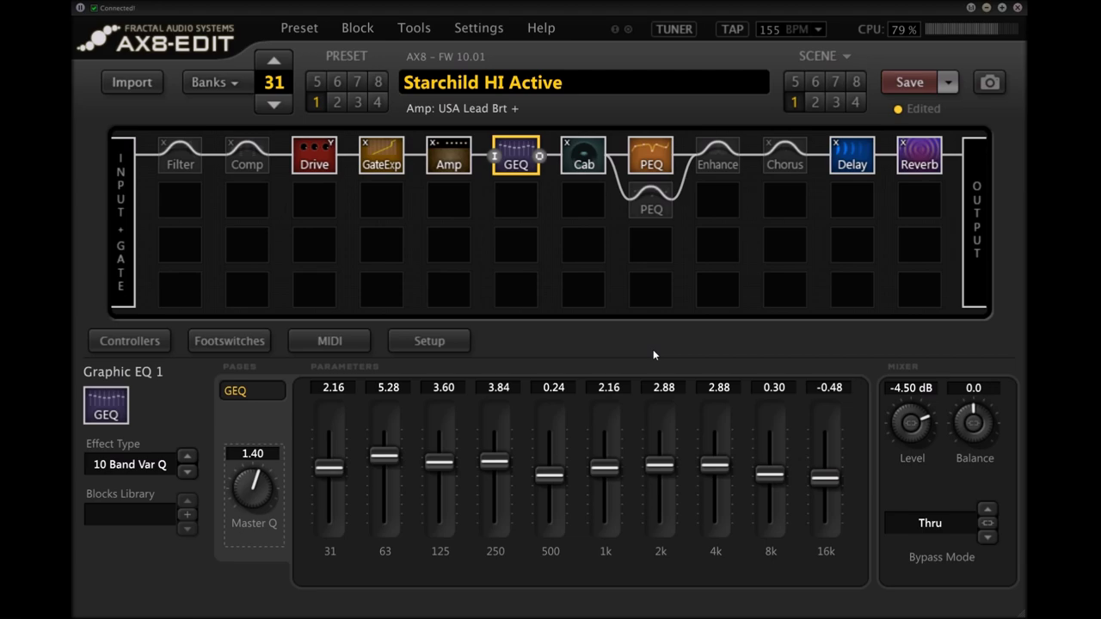
click(586, 159)
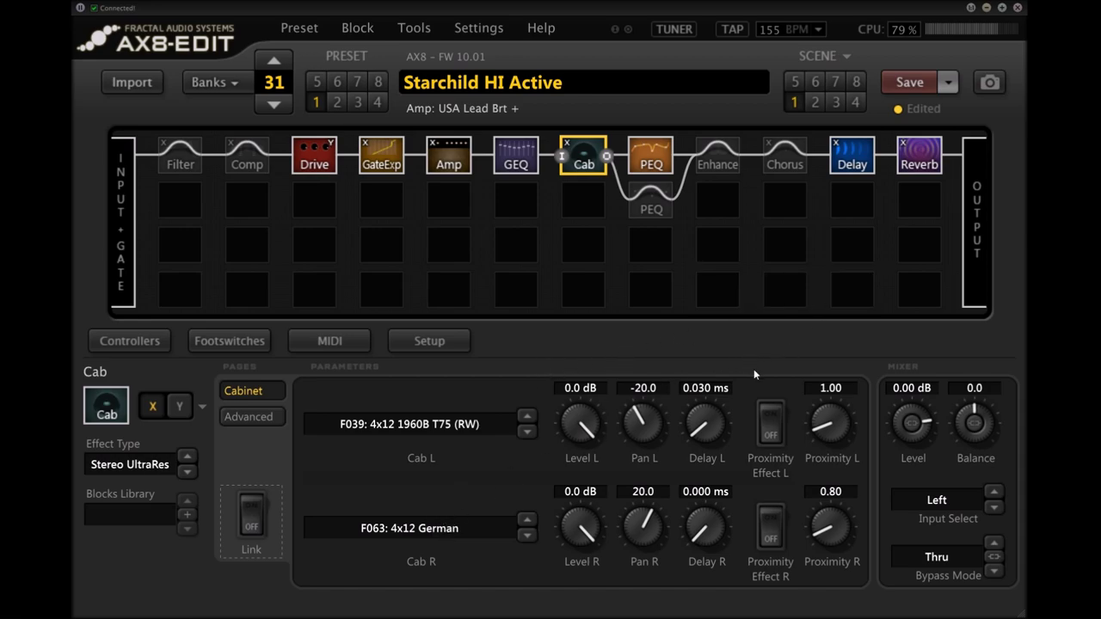
Pan the right cab fully right and the left cab to -22, then view the 90 Hz/12000 Hz advanced filters
drag(643, 423, 639, 474)
drag(643, 527, 719, 316)
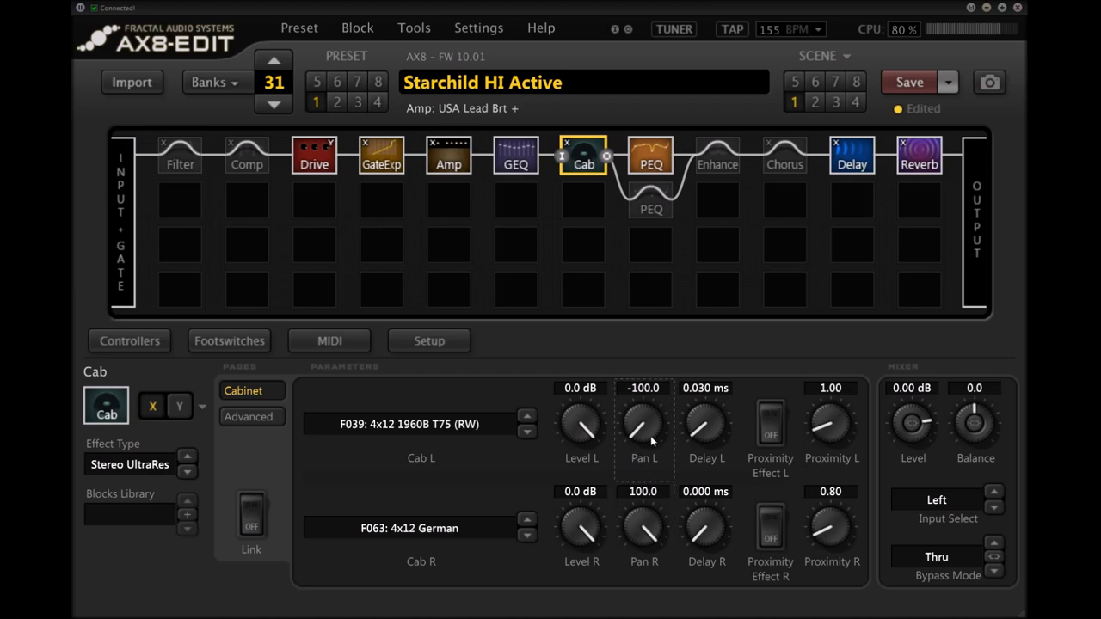
drag(651, 435, 599, 497)
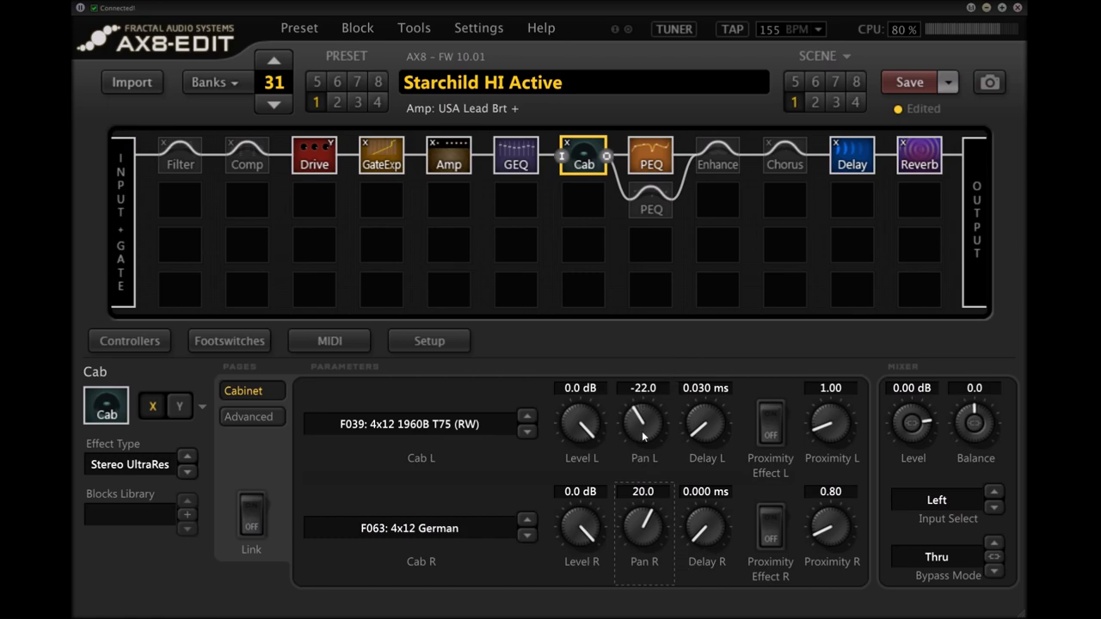
scroll(642, 431, up, 2)
click(282, 418)
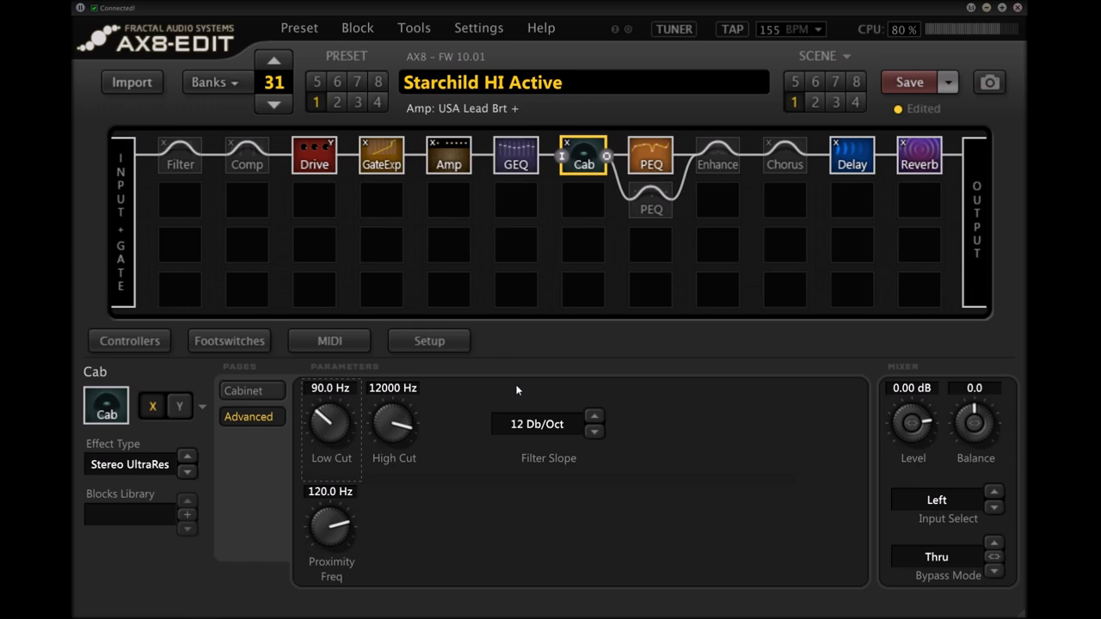
Compare both parametric EQs and page through the first EQ's Bands 1+5, 2+4 and 3
click(651, 157)
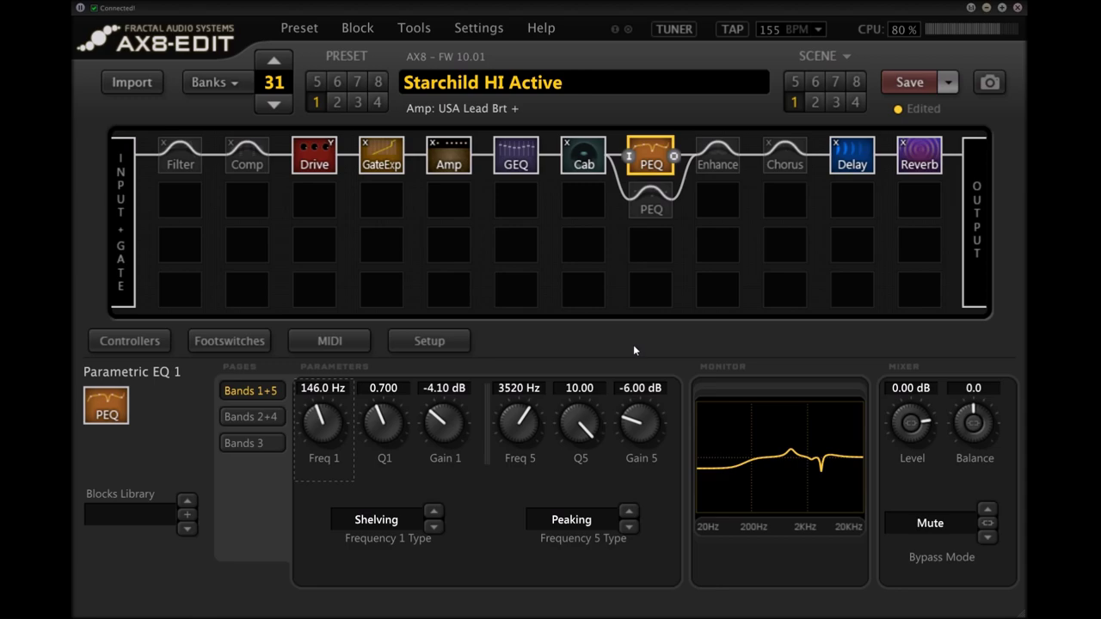
click(647, 203)
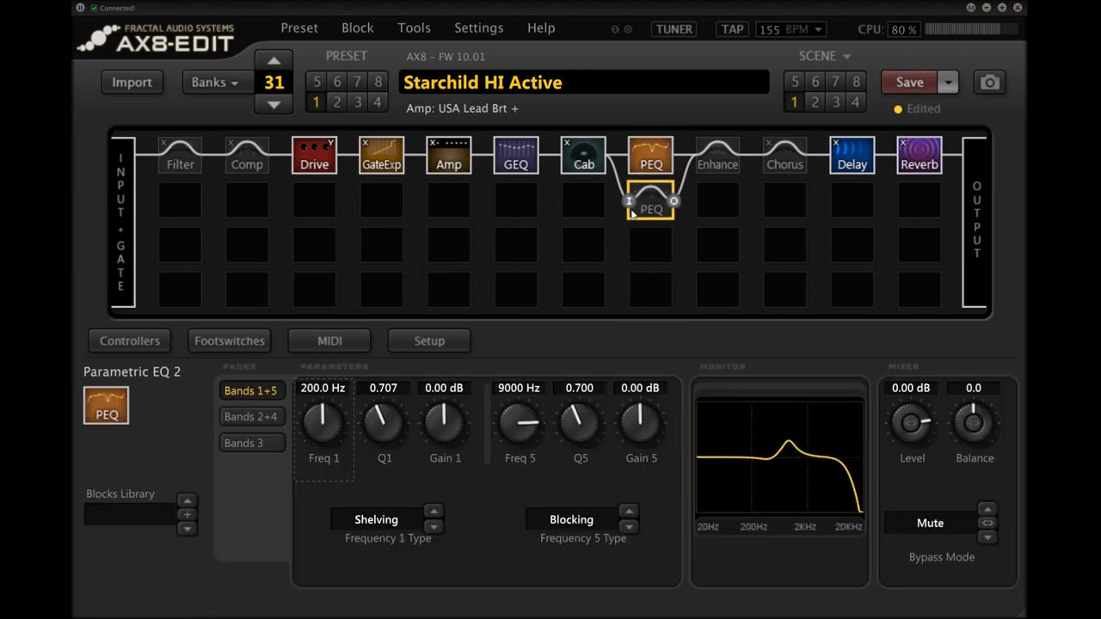
click(647, 164)
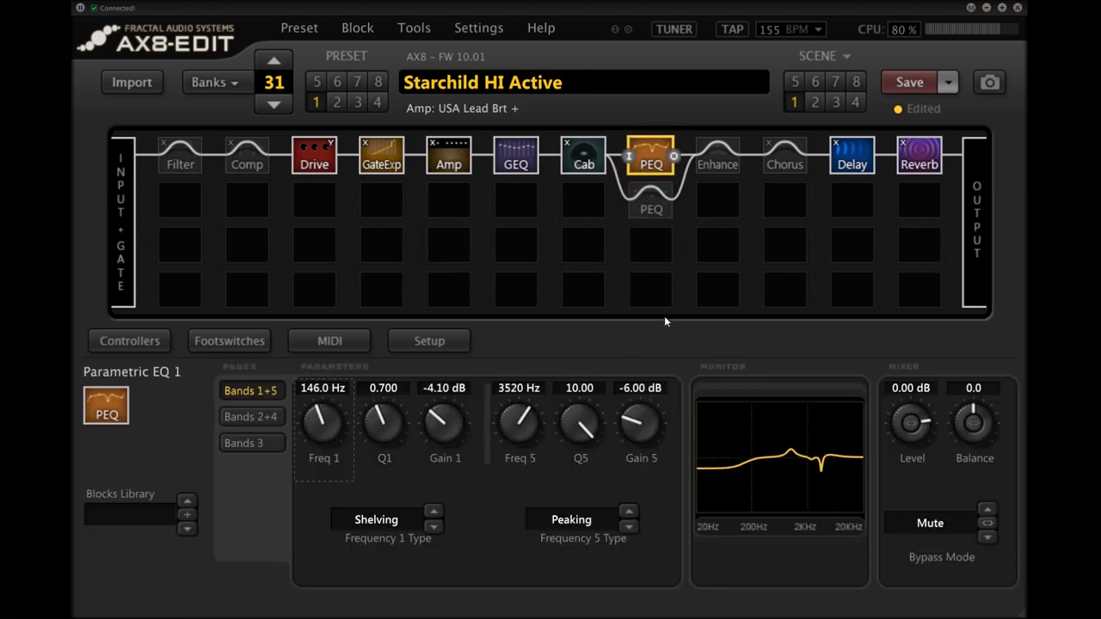
click(258, 416)
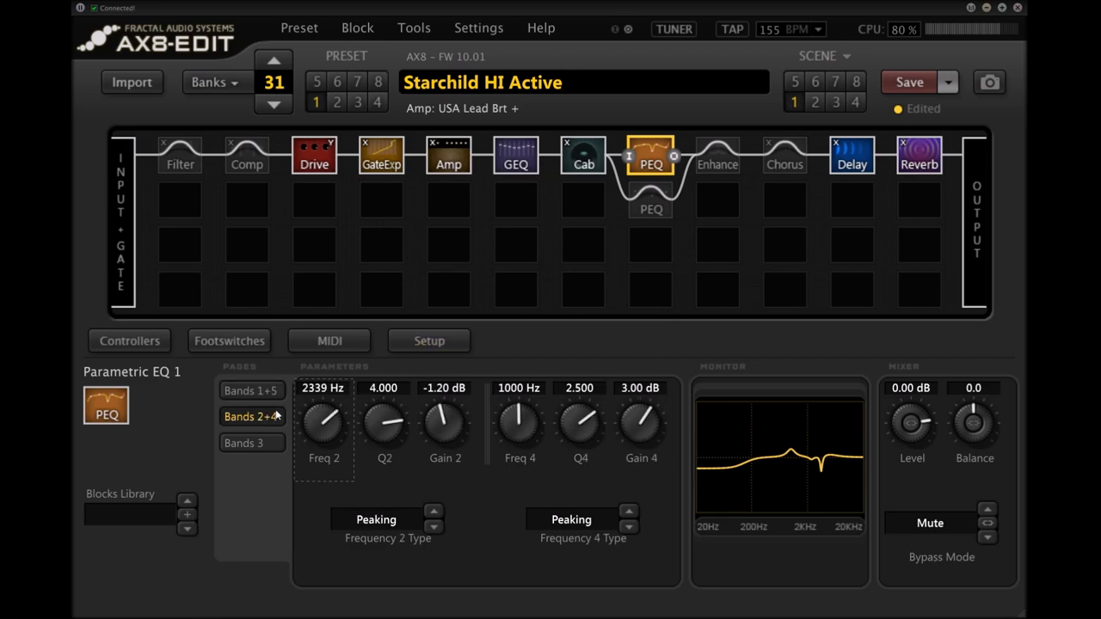
click(261, 448)
click(262, 397)
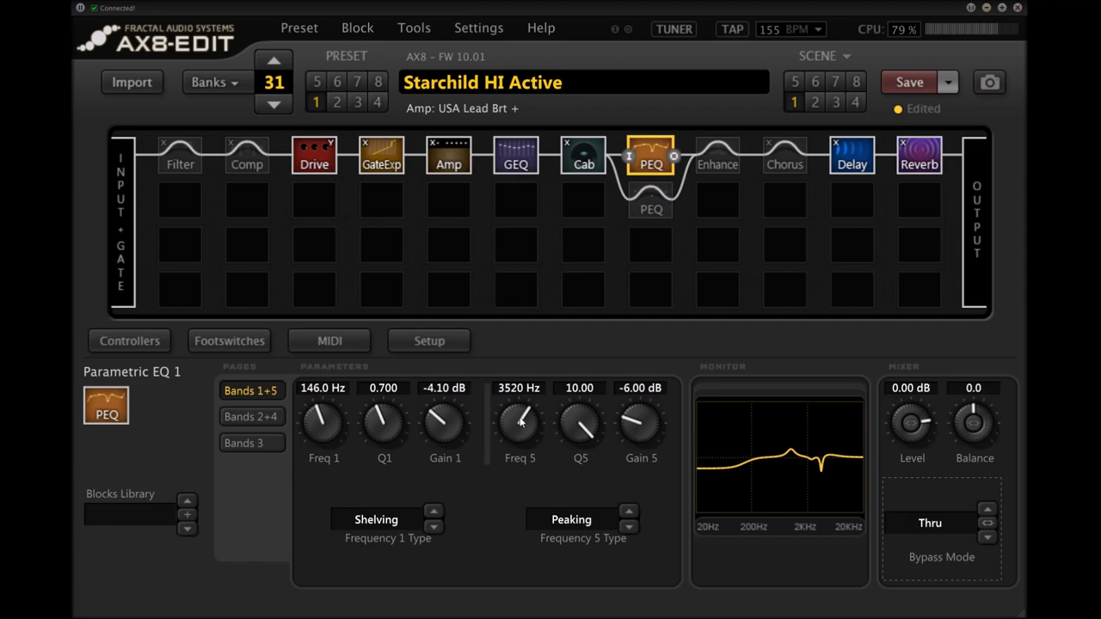
Page through the EQ bands again, ending on the Mono Tape Delay 1 editor (539 ms, 20% mix)
click(250, 417)
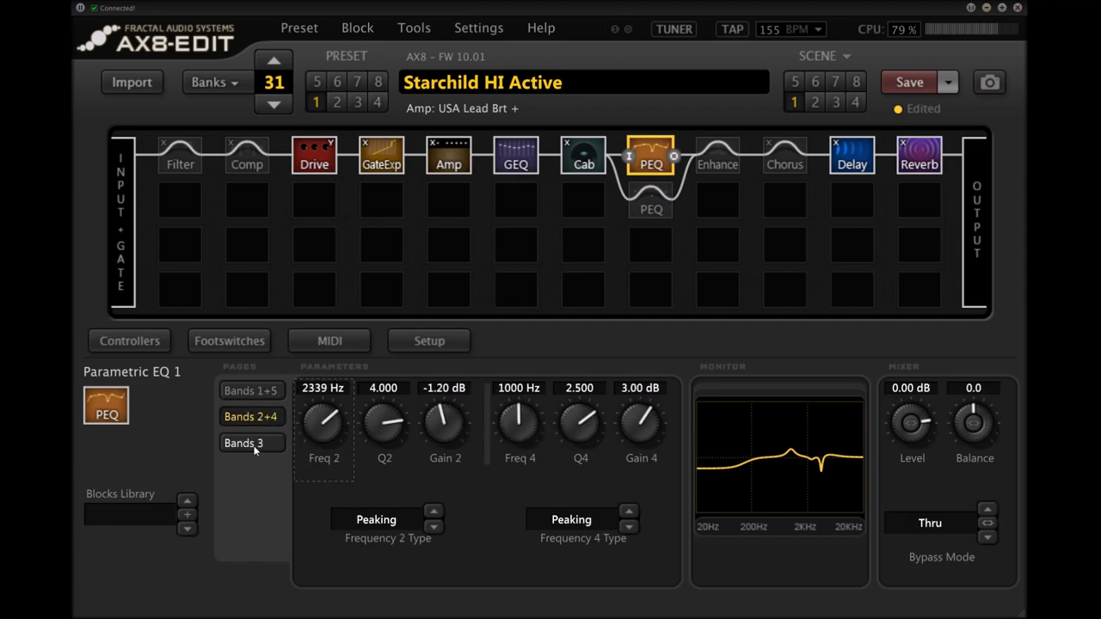
click(252, 443)
click(262, 392)
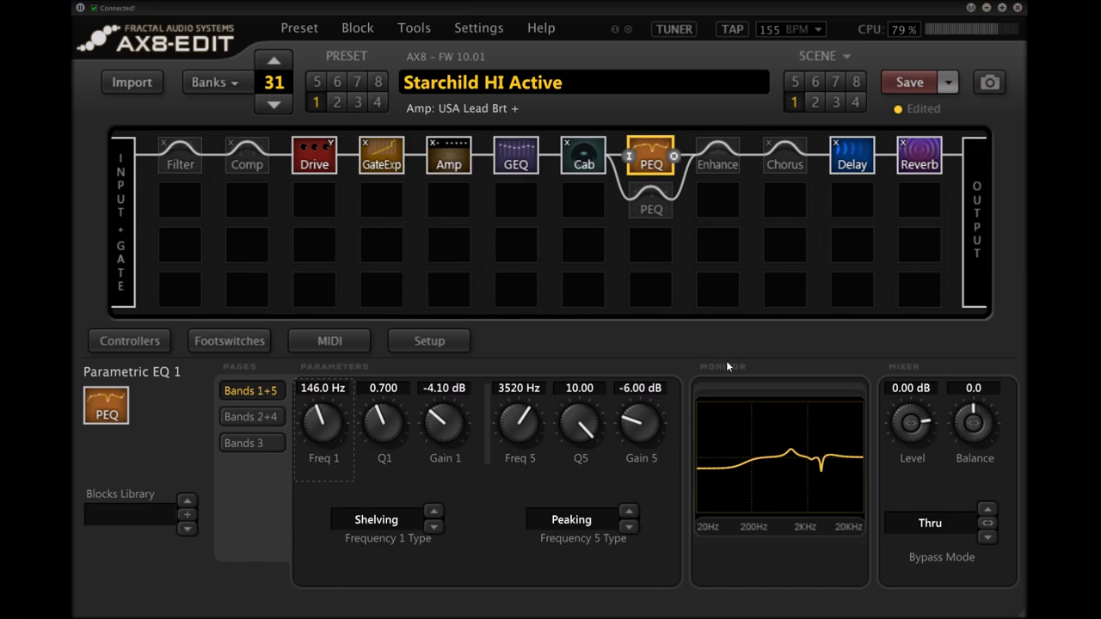
click(642, 176)
Glance at the Reverb, then settle on Delay 1's Time/FB page: Head 1 Tempo 1/4, Feedback 20%
click(860, 163)
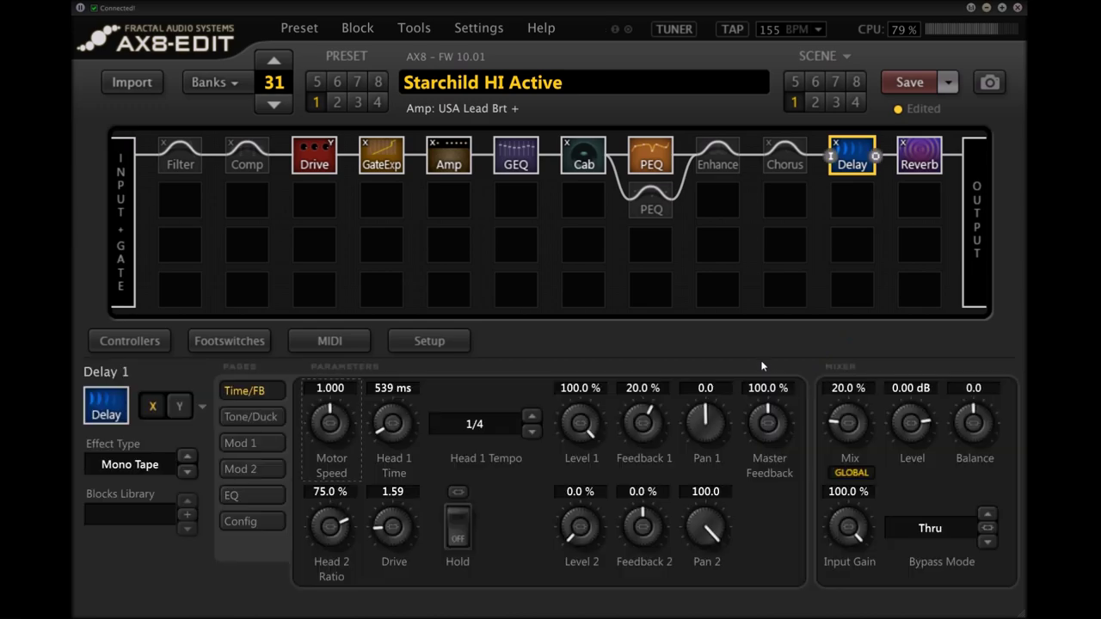
click(920, 159)
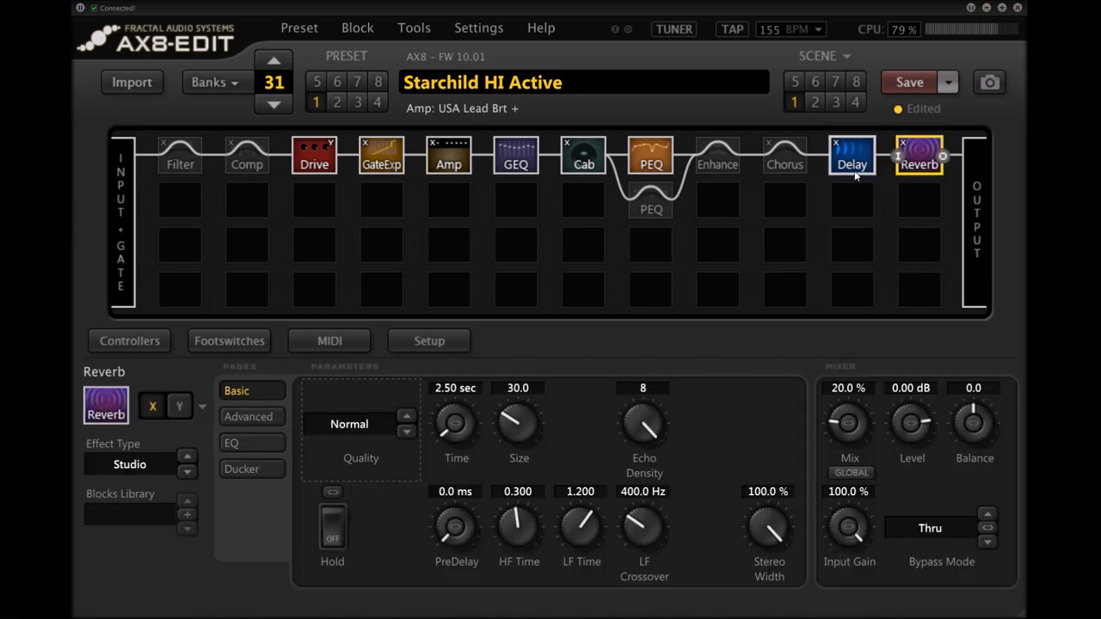
click(855, 170)
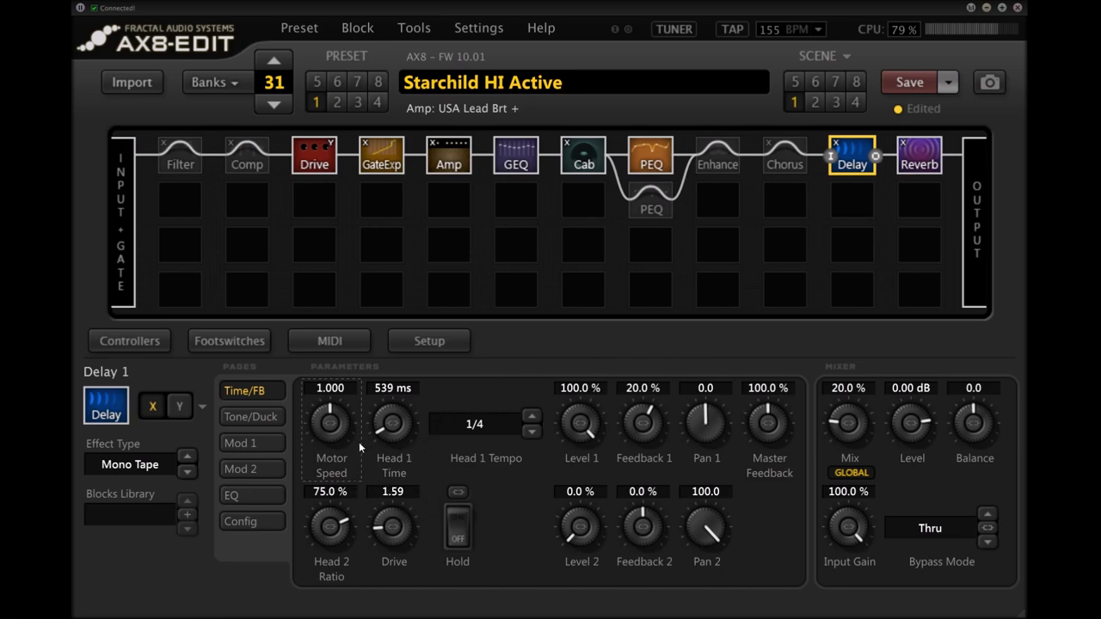
Keep Head 1 Time following the 1/4 tempo (387 ms) and view the Tone/Duck, Mod 1 and Mod 2 pages
click(397, 388)
click(531, 376)
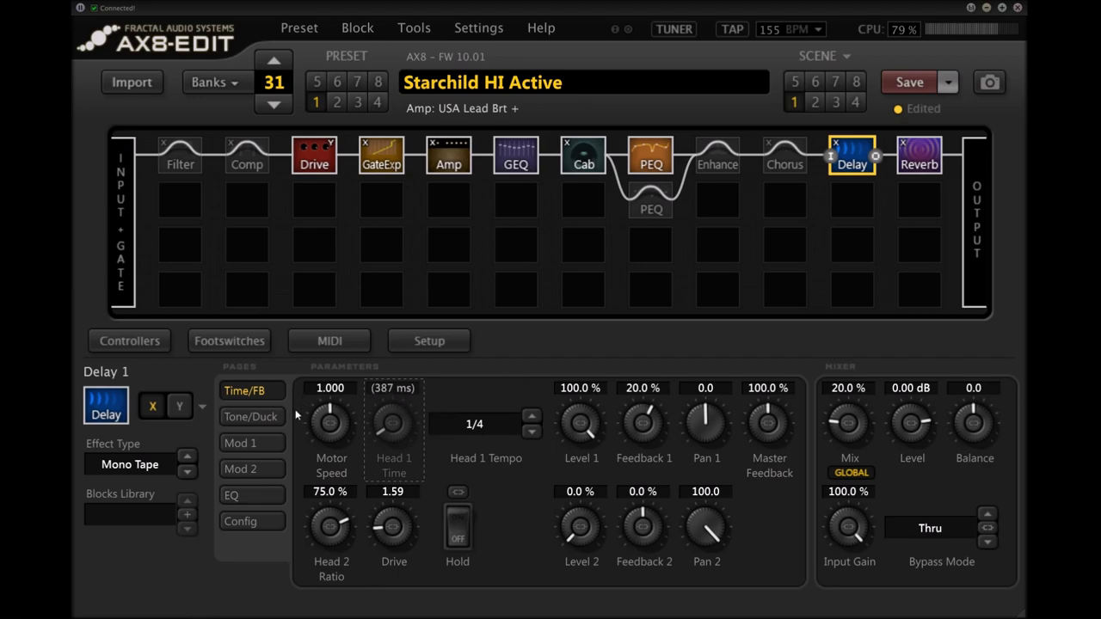
click(250, 416)
click(256, 443)
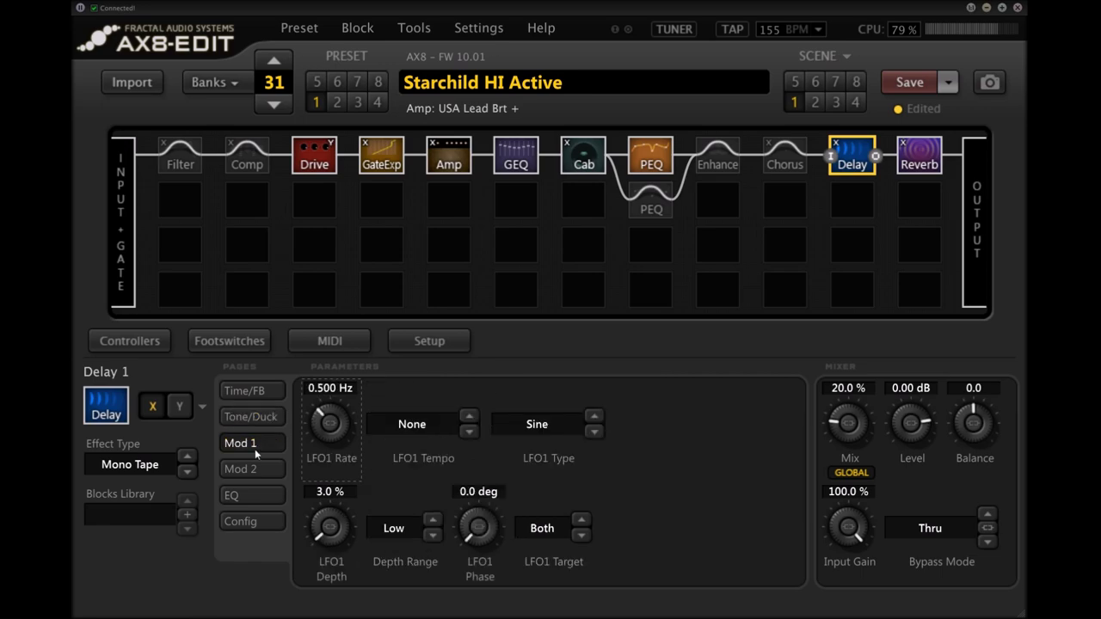
click(253, 470)
click(255, 444)
Review Delay 1's EQ and Config pages, return to Time/FB, and bring up the Studio Reverb settings
click(233, 496)
click(250, 470)
click(250, 443)
click(258, 522)
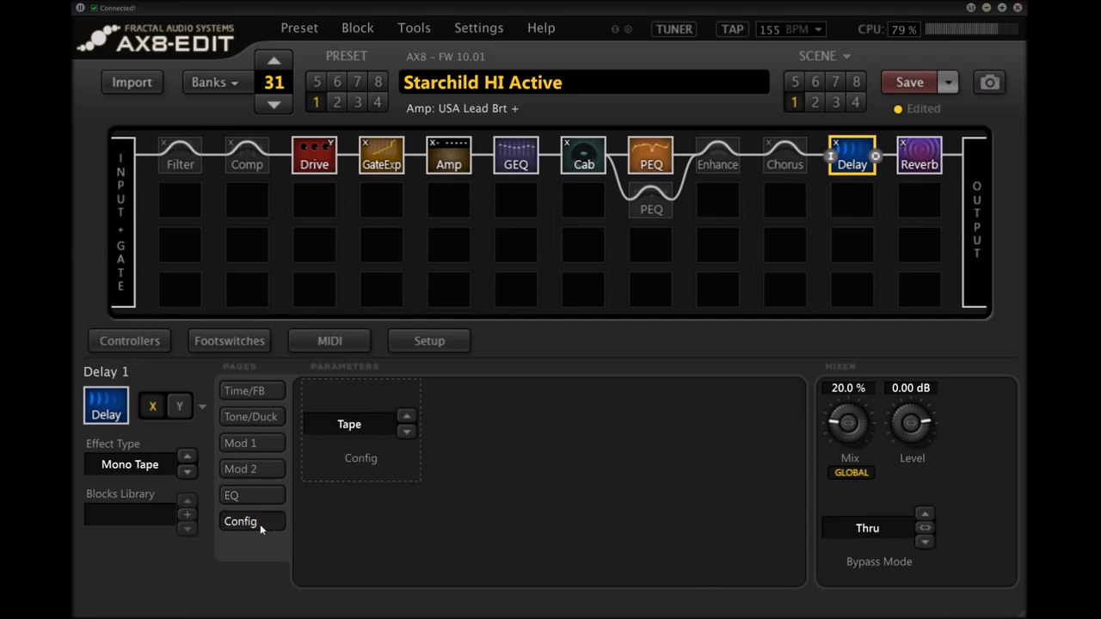
click(276, 392)
click(919, 159)
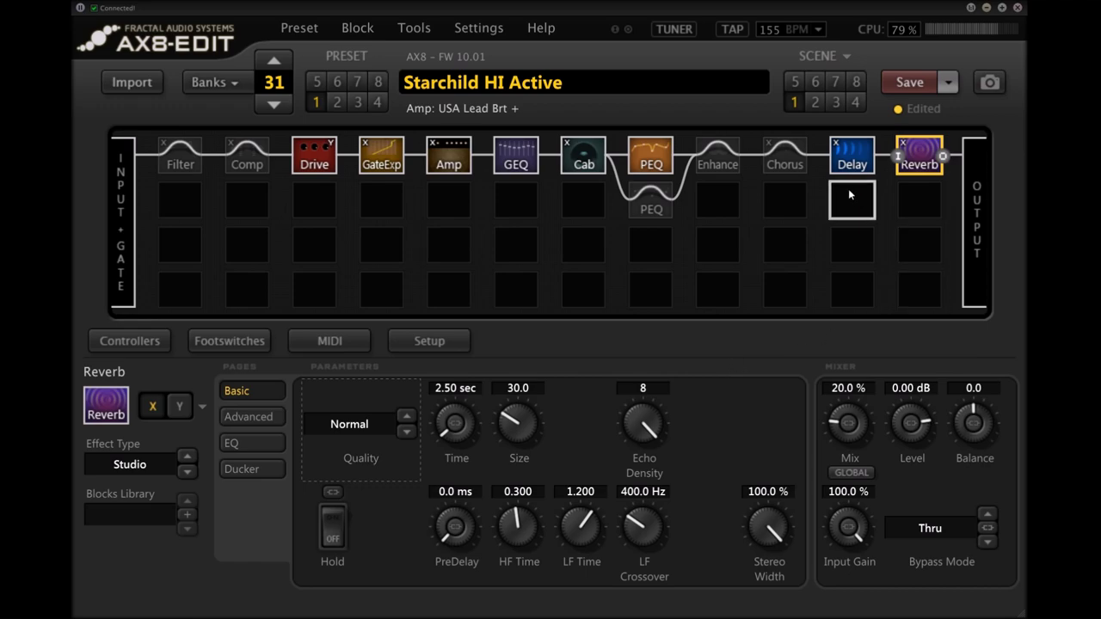
Switch between the Delay 1 and Studio Reverb blocks to compare their settings
click(852, 159)
click(921, 159)
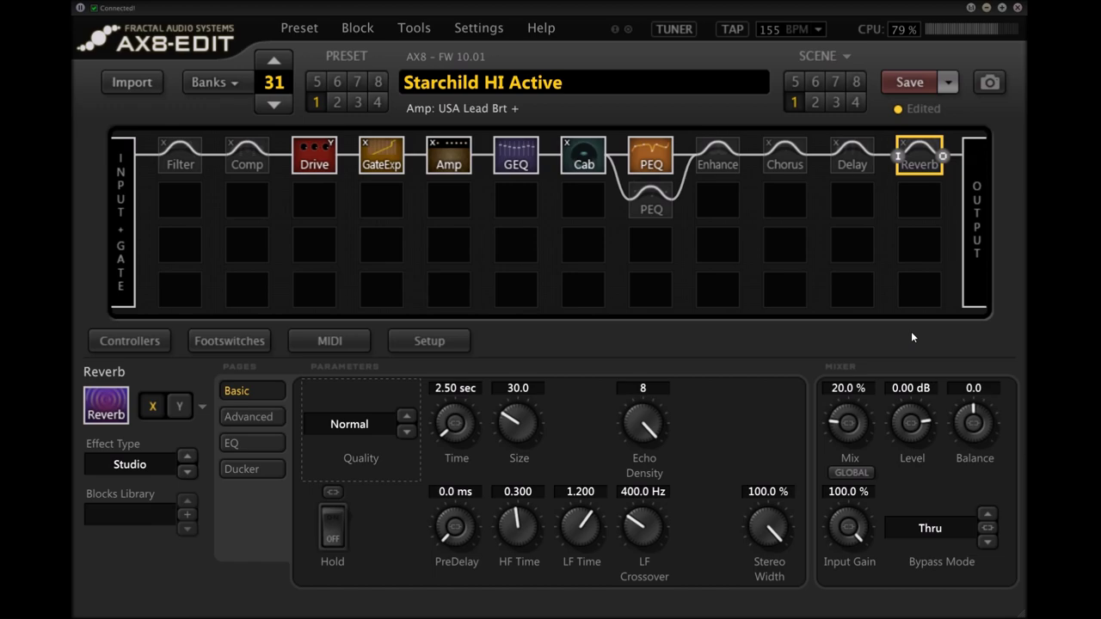
click(846, 172)
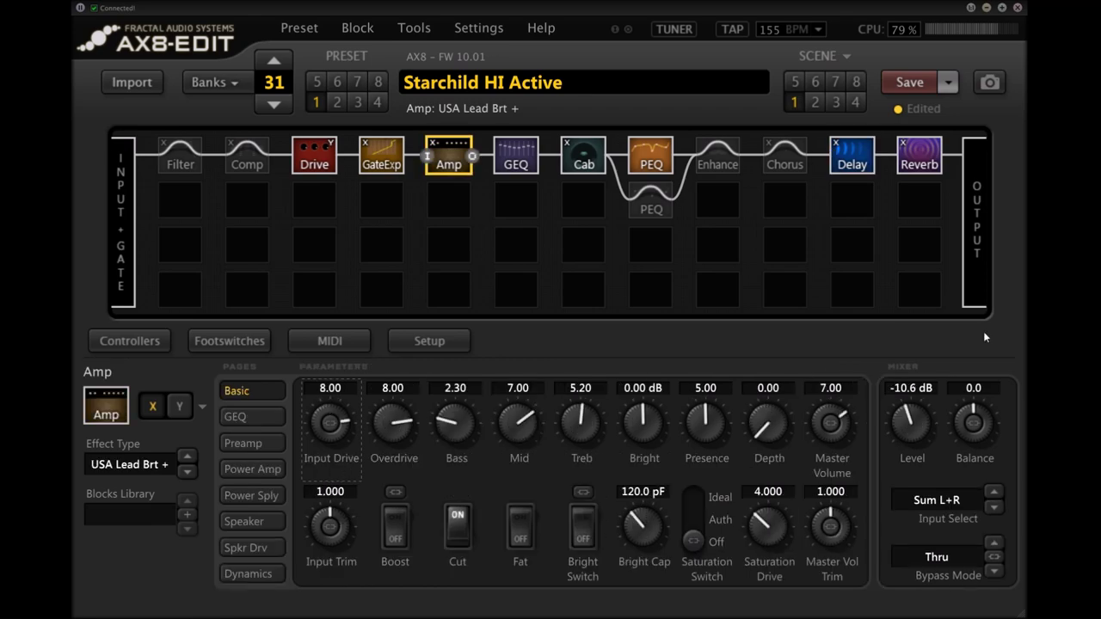
Show Drive, GateExp, Amp, GEQ, Cab, PEQ 1 and Delay in turn, ending on the 2.50 sec Studio Reverb
click(325, 161)
click(377, 164)
click(322, 169)
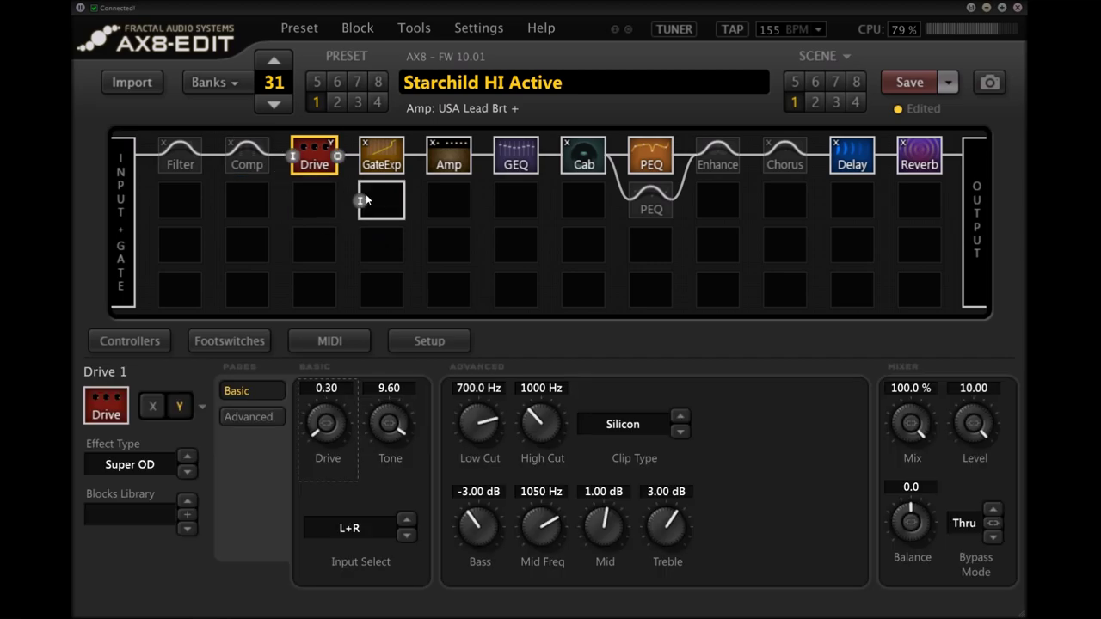
click(448, 164)
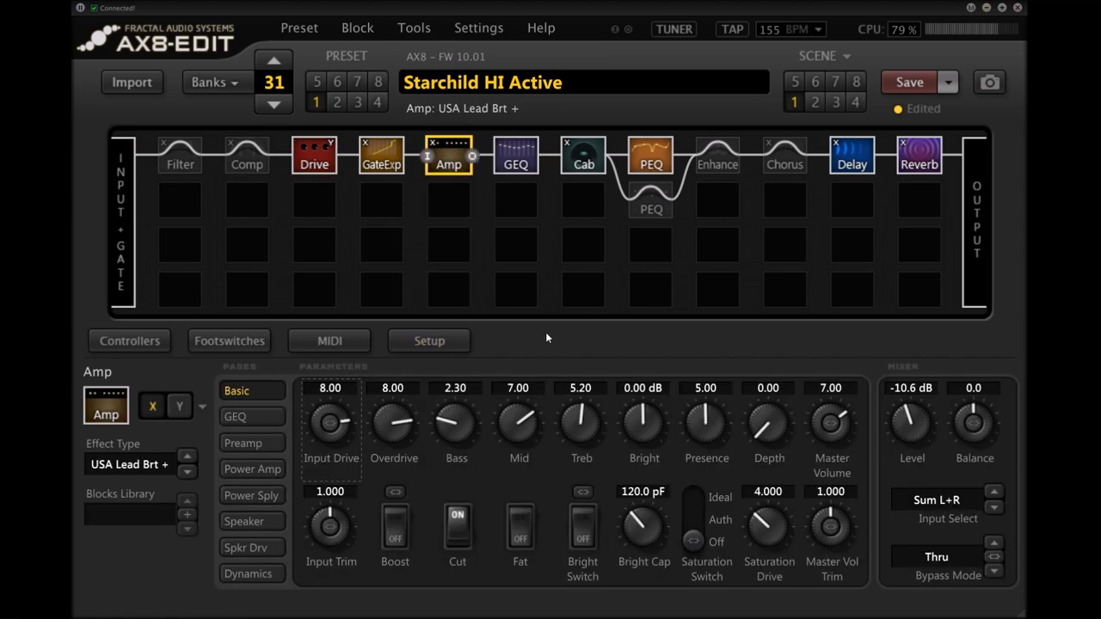
click(514, 168)
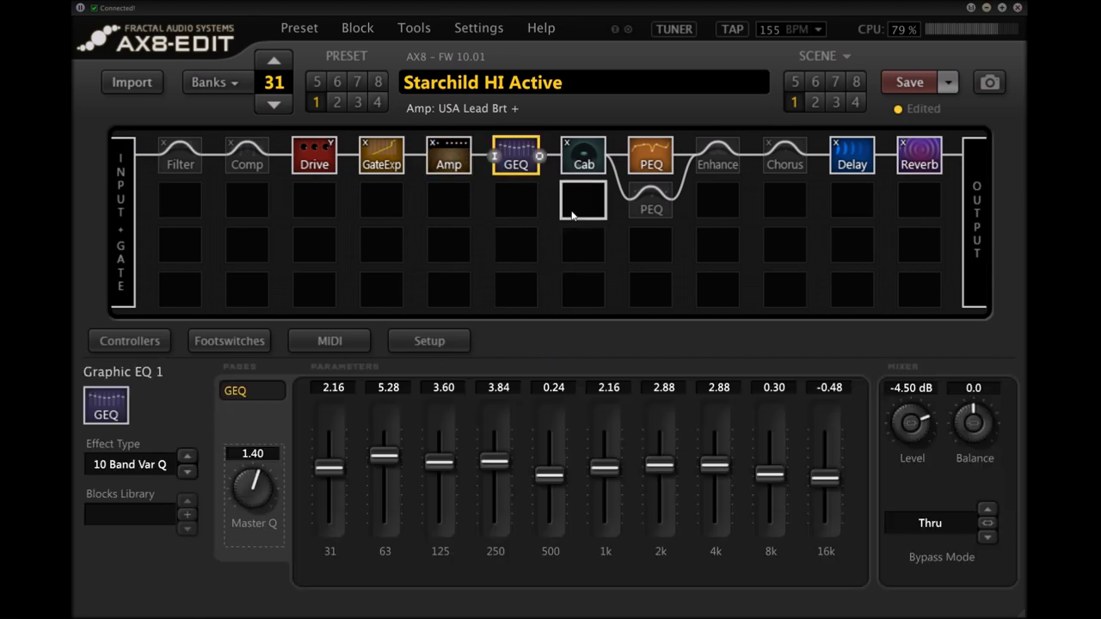
click(583, 160)
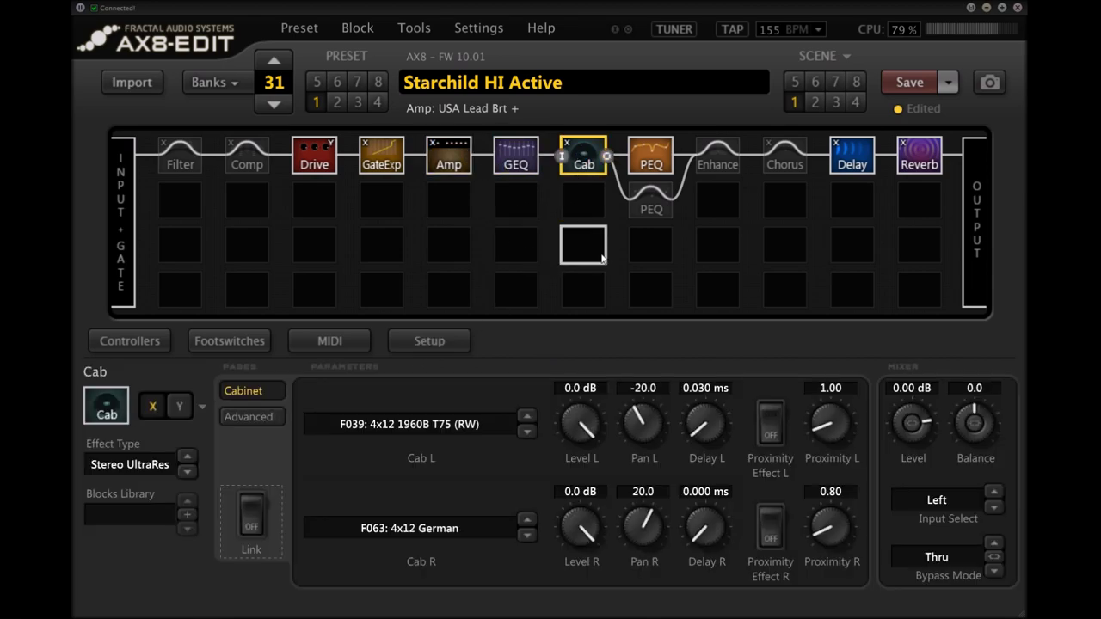
click(651, 156)
click(860, 169)
click(924, 166)
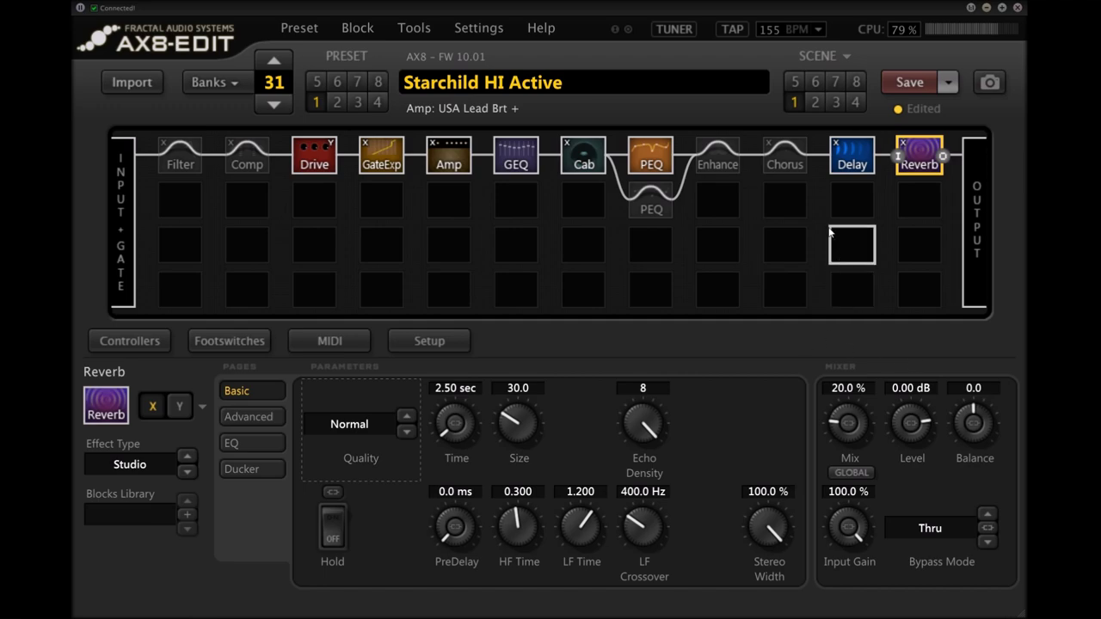
Switch to scene 2, turn on the GateExp block, then view the Compressor and Drive 1 settings
click(814, 103)
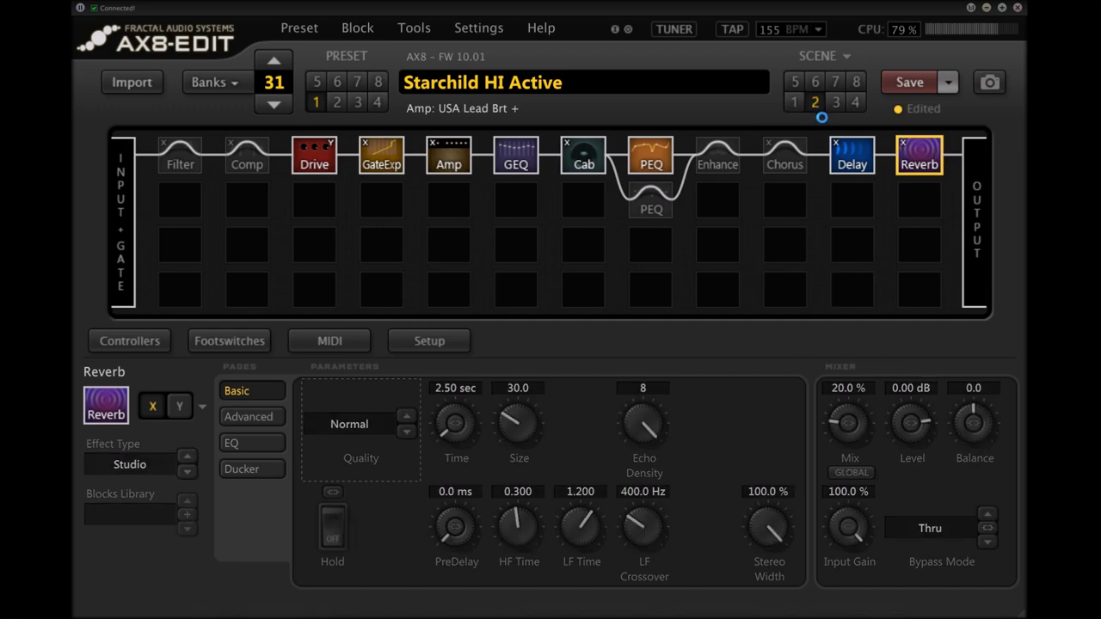
click(379, 171)
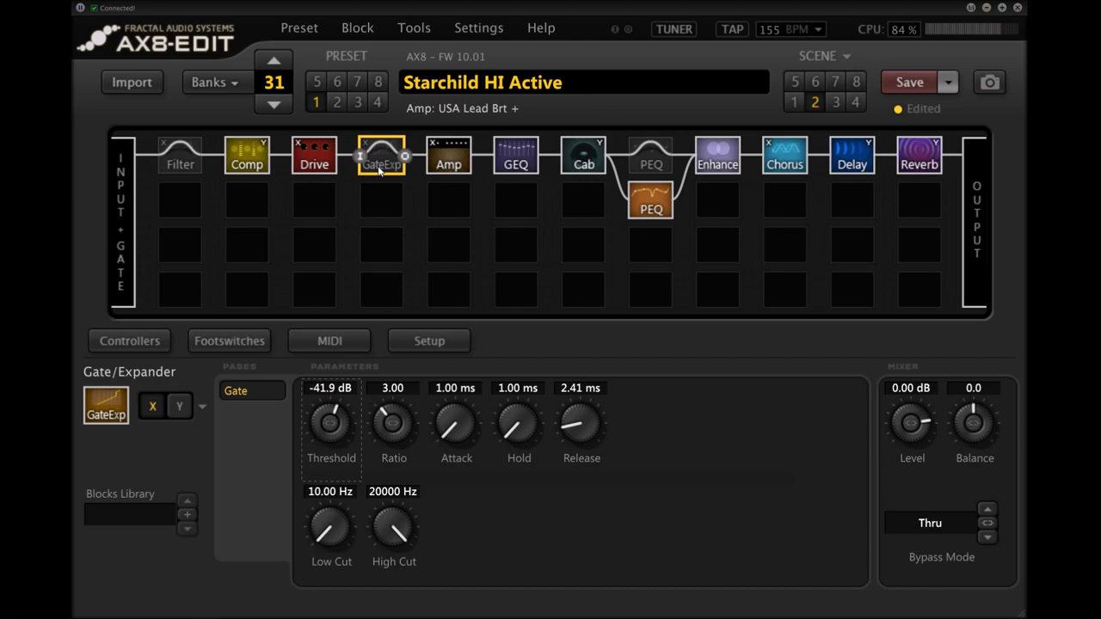
click(379, 171)
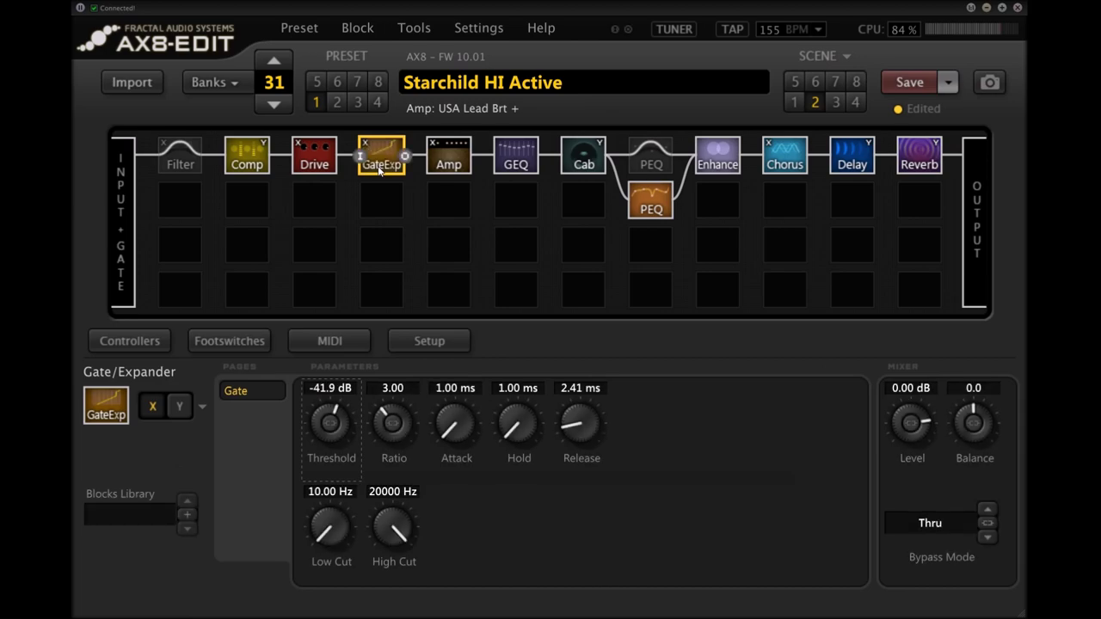
click(247, 159)
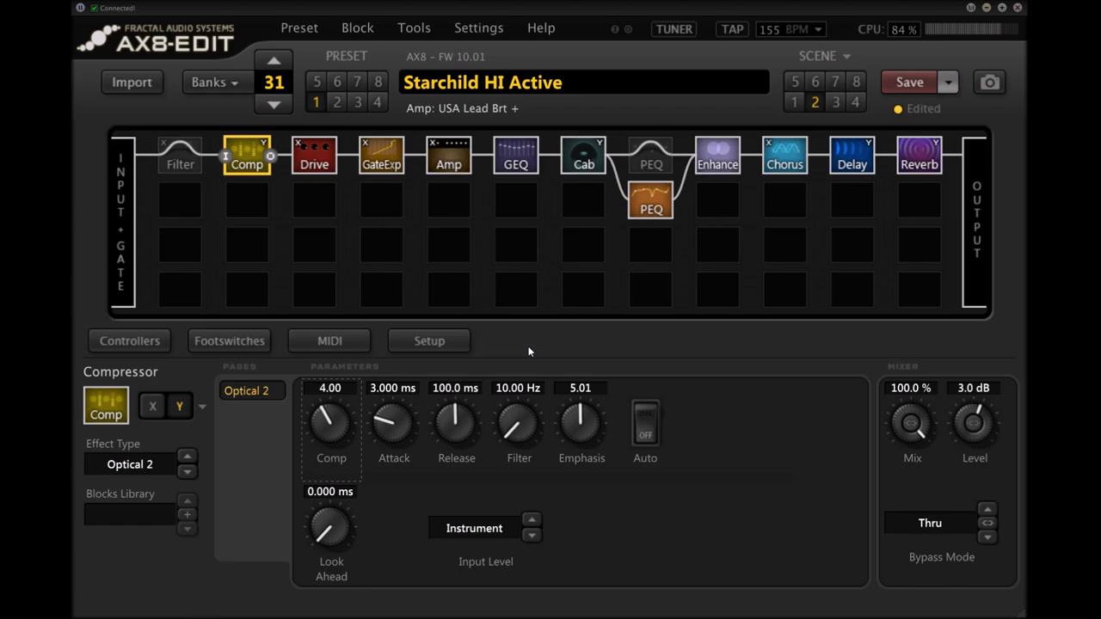
click(315, 159)
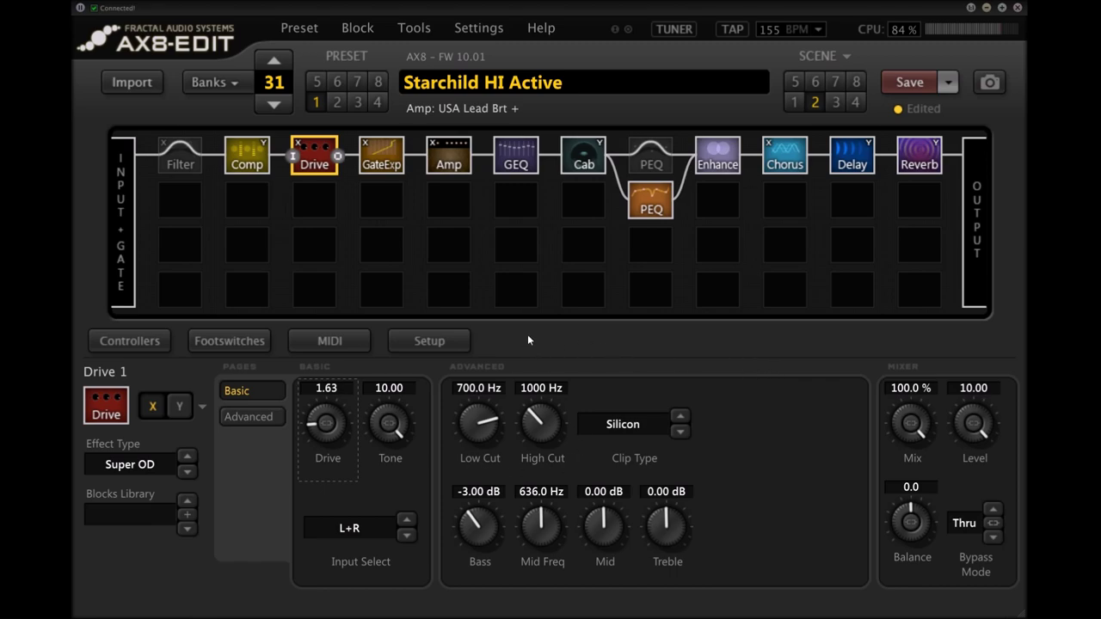
Check the Drive parameter's modifier settings, then deselect Drive and view the Gate/Expander block
right_click(338, 426)
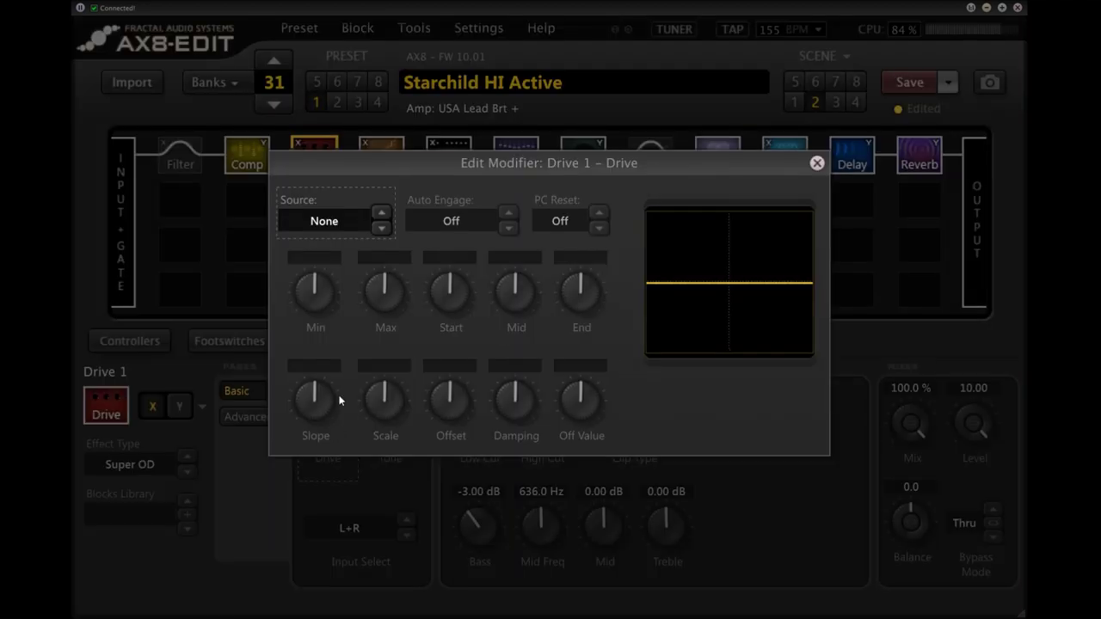
click(816, 164)
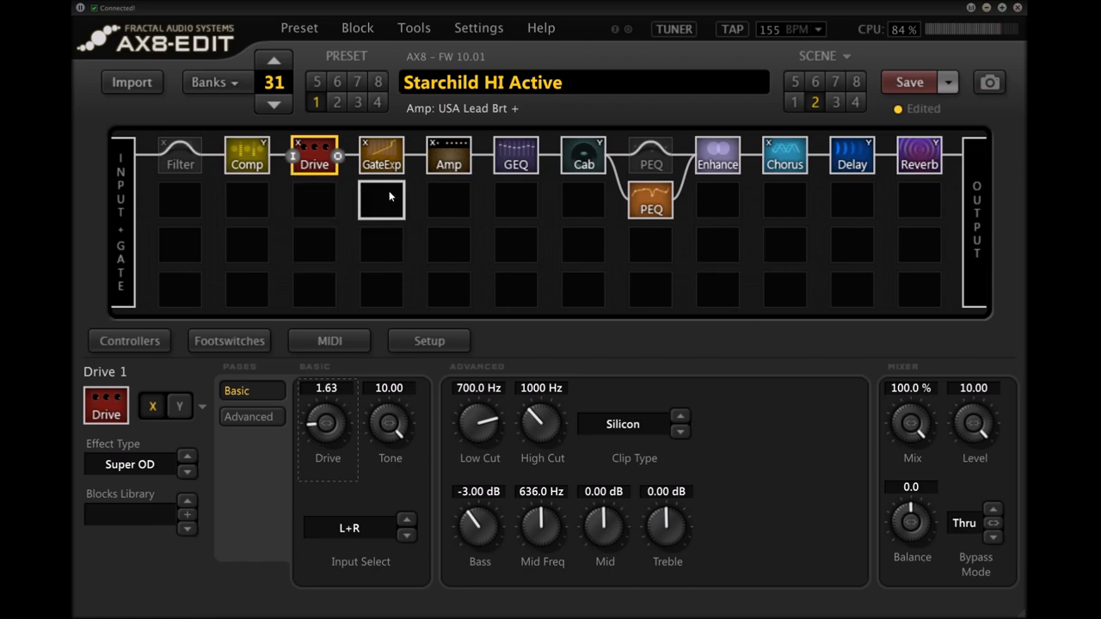
click(395, 246)
click(382, 157)
View scene 2's Amp and Graphic EQ 1 blocks, ending on the 4x12 German V30 Cab
click(447, 155)
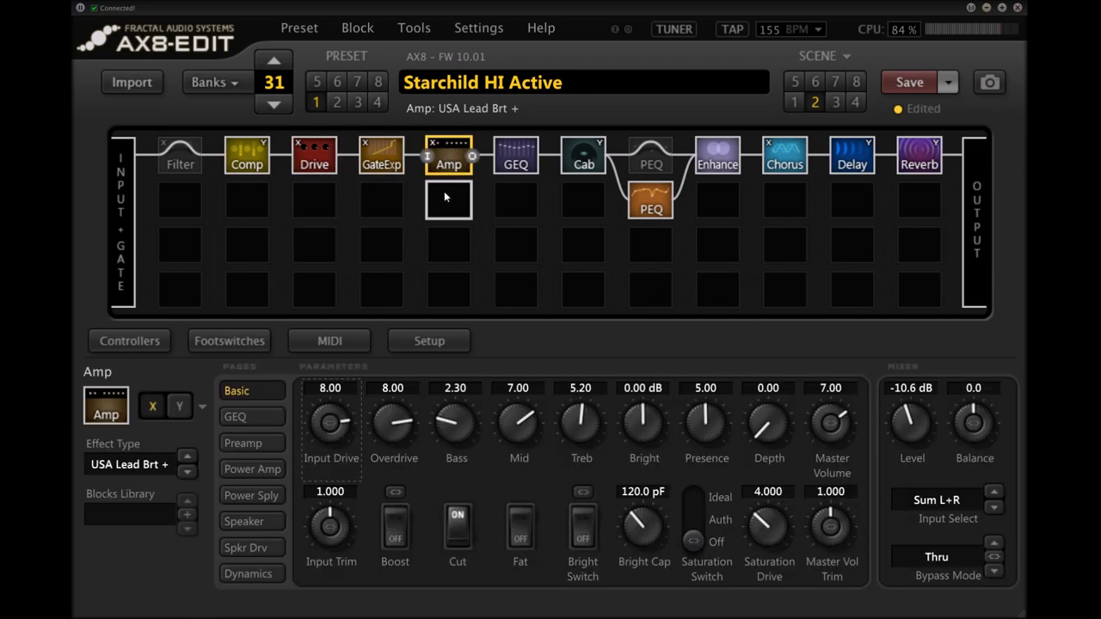
click(517, 157)
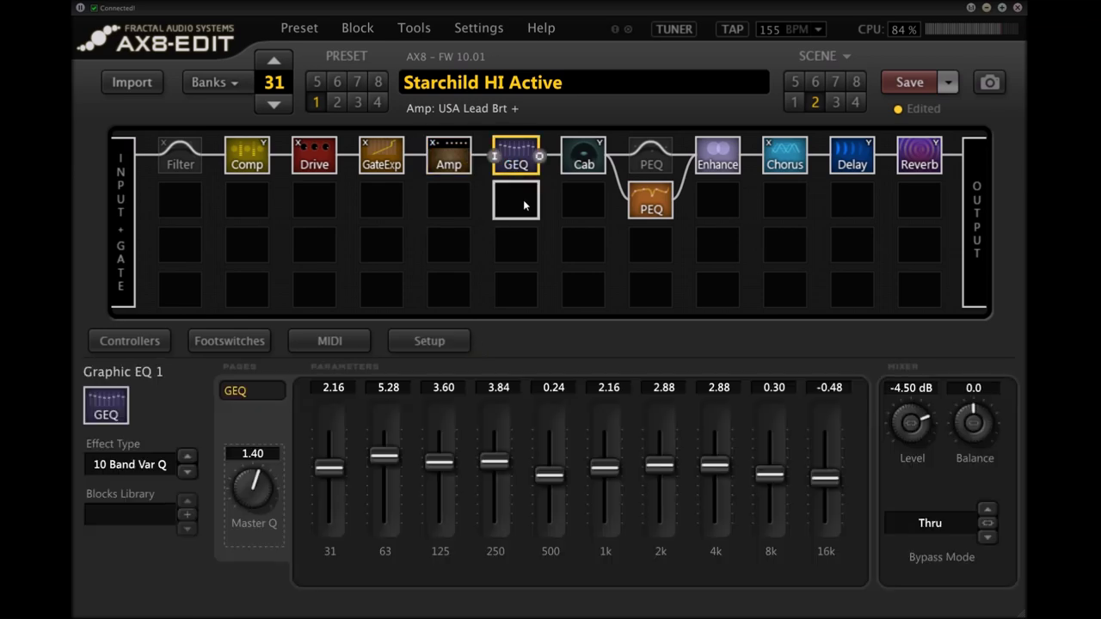
click(579, 172)
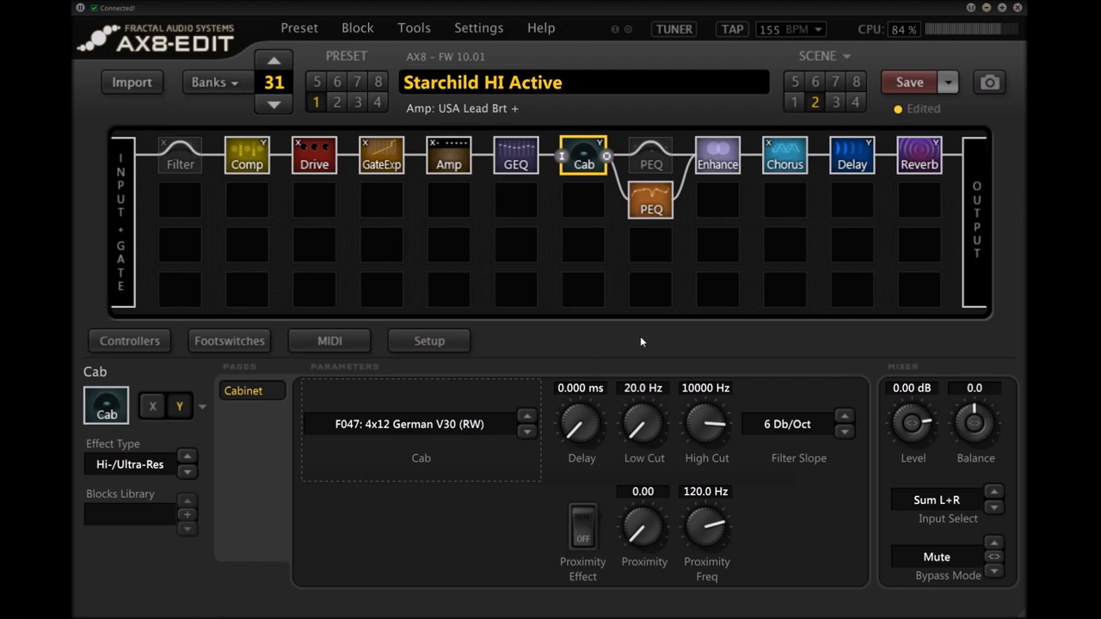
Review Parametric EQ 2, then view the Modern Enhancer with Width 100% and Depth 35.4%
click(651, 199)
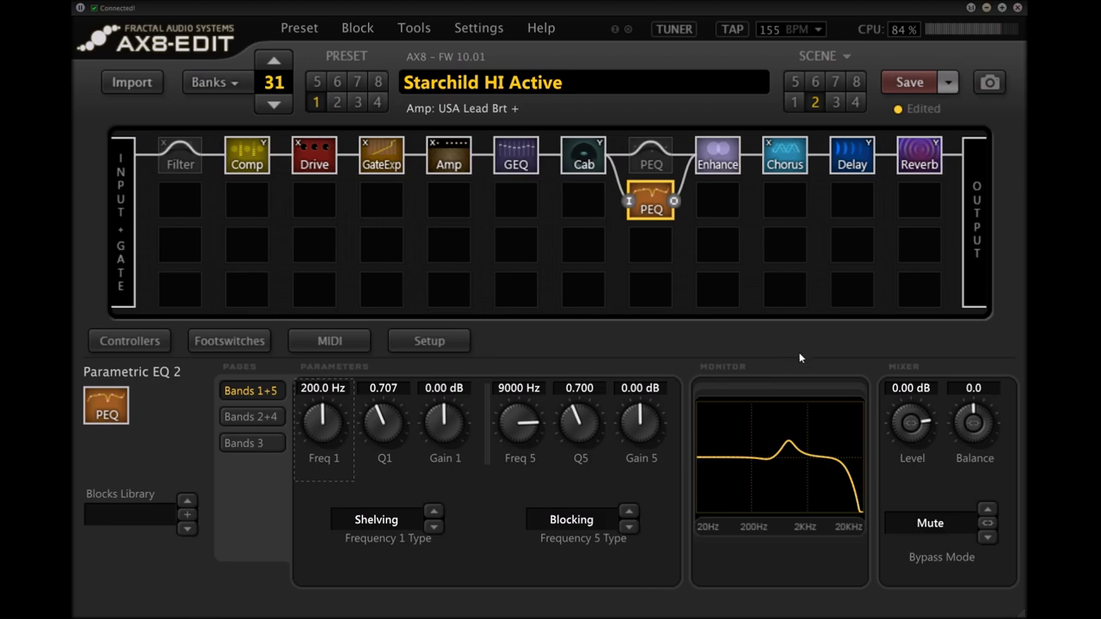
click(719, 157)
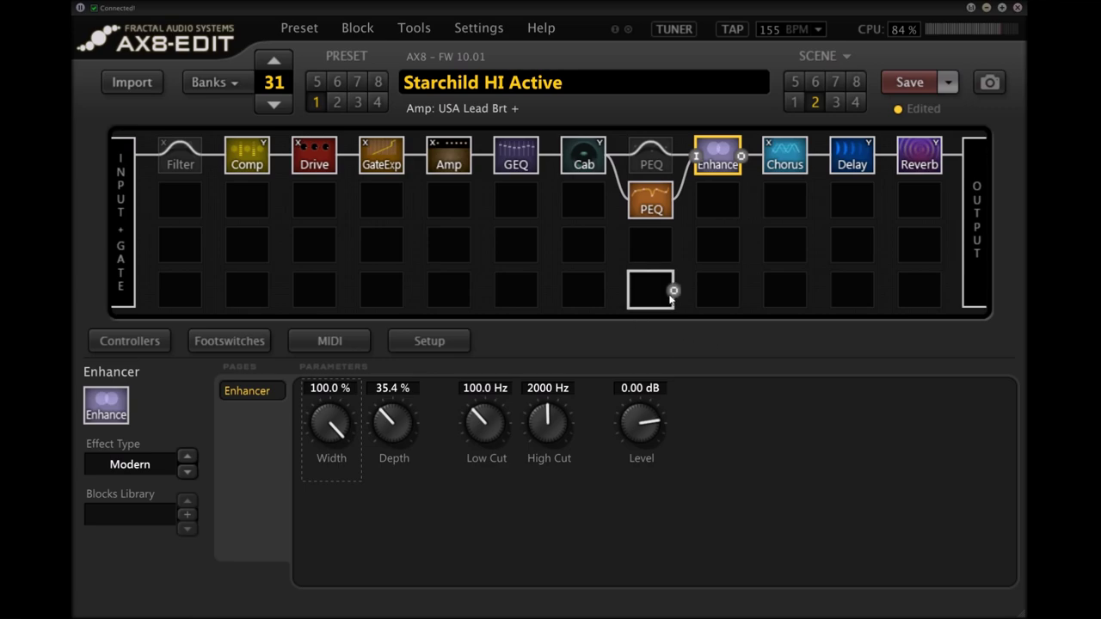
Check the Chorus block's Tone page, then bring up the Stereo Tape Delay 1 at 500 ms
click(800, 163)
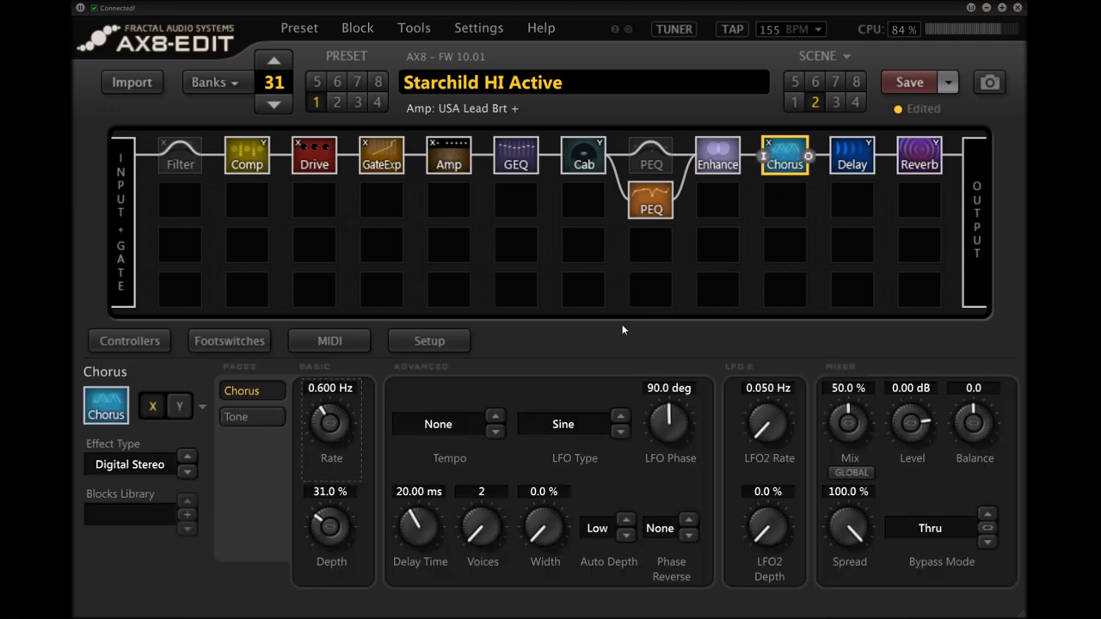
click(258, 418)
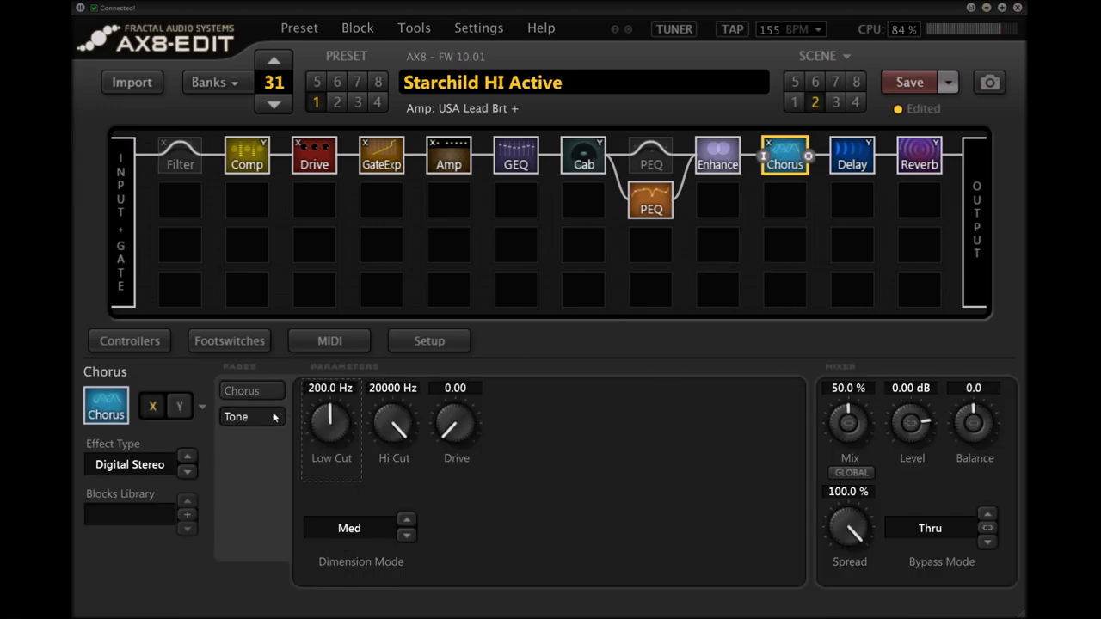
click(258, 394)
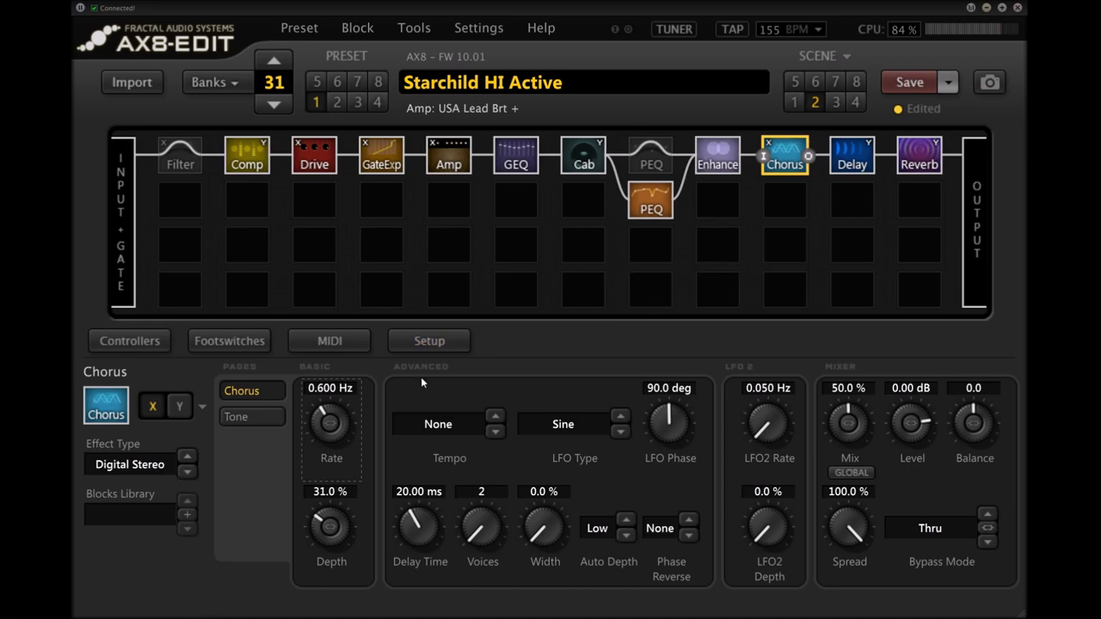
click(852, 156)
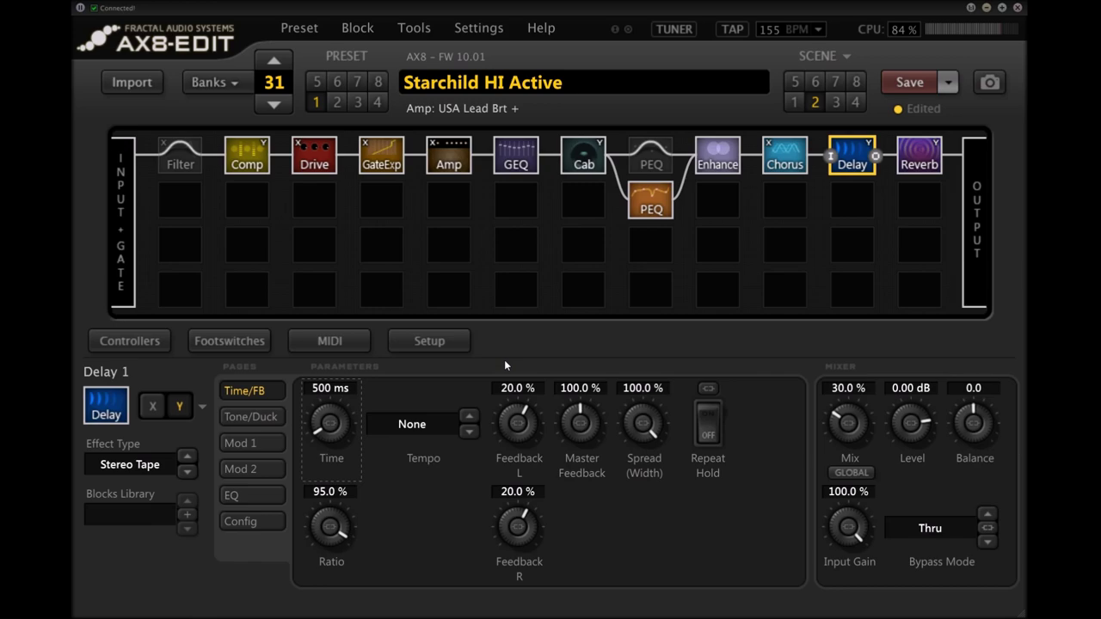
Page through the Delay's Mod 1, Mod 2, EQ and Config settings, then view the Deep Space Reverb
click(281, 442)
click(272, 469)
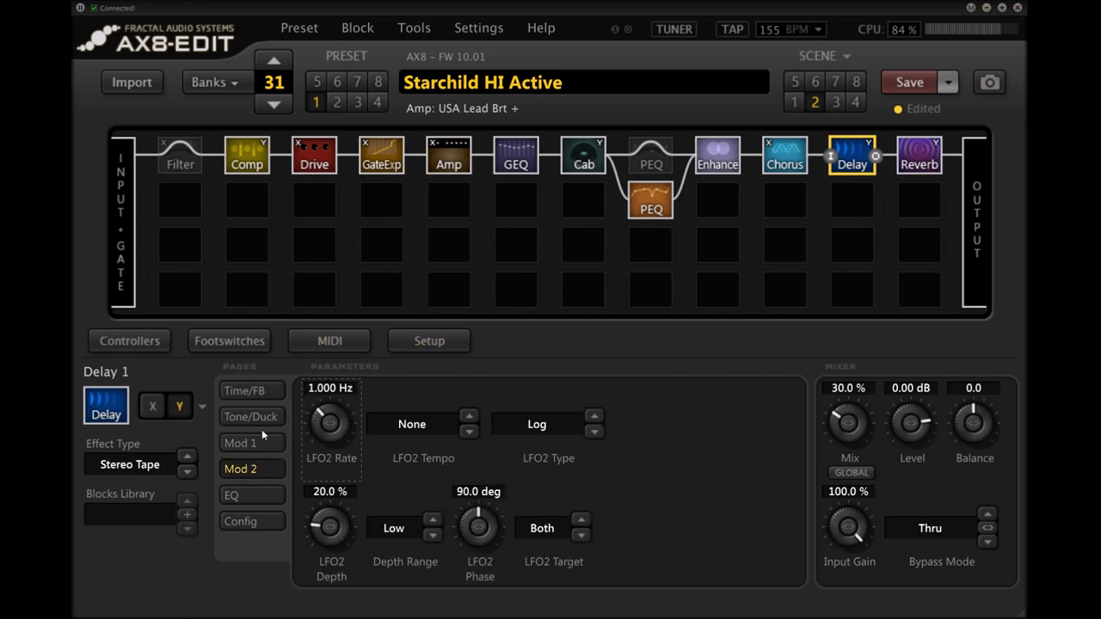
click(262, 443)
click(262, 496)
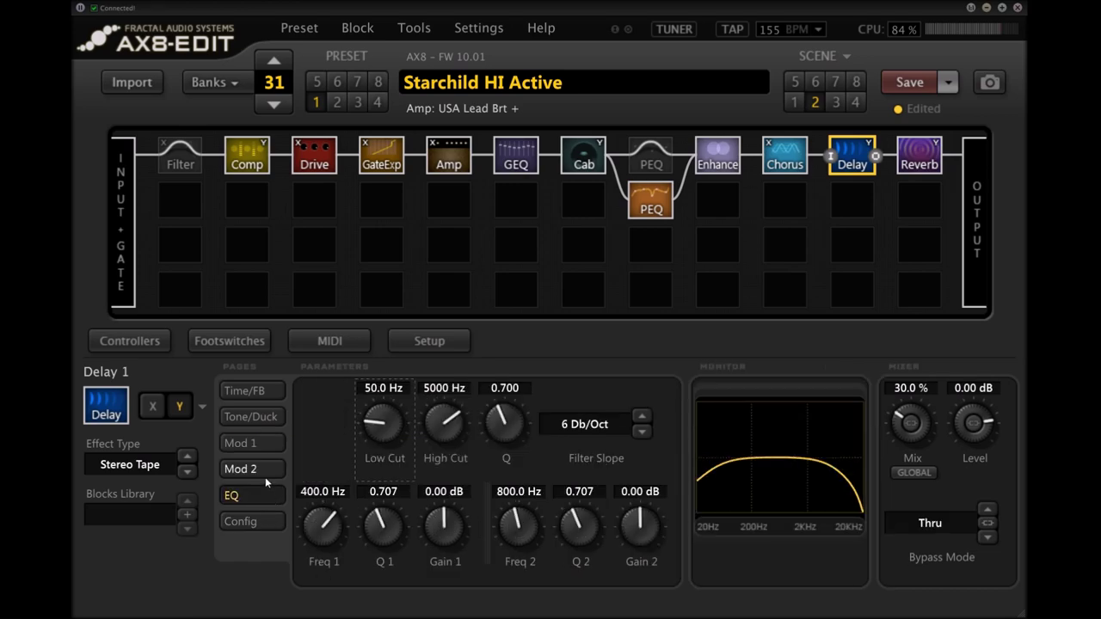
click(265, 471)
click(258, 443)
click(258, 519)
click(260, 496)
click(244, 391)
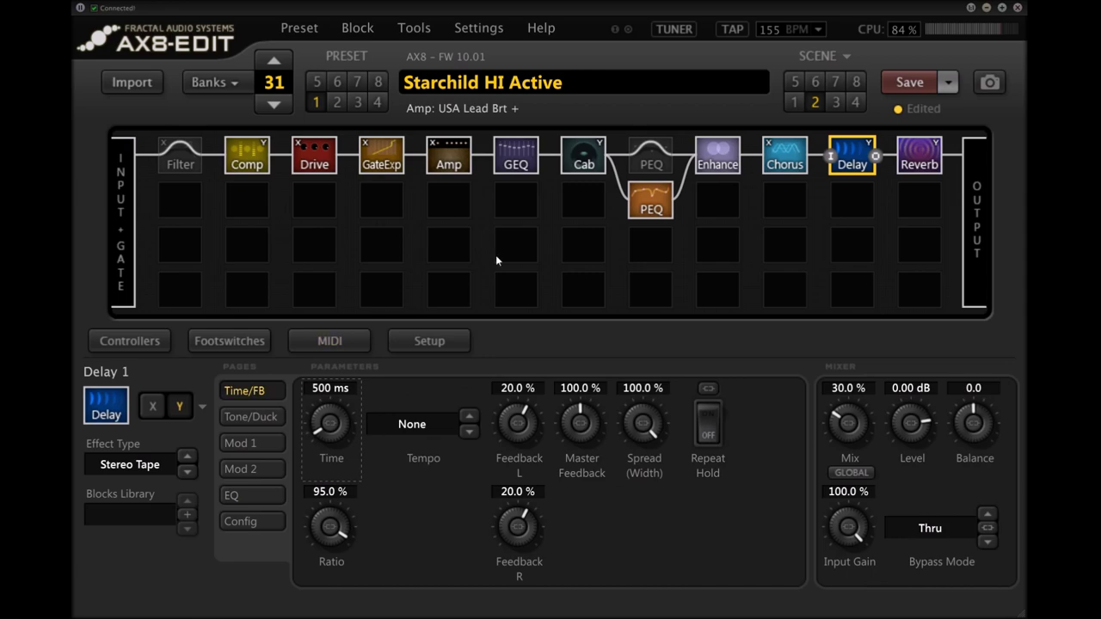
click(913, 168)
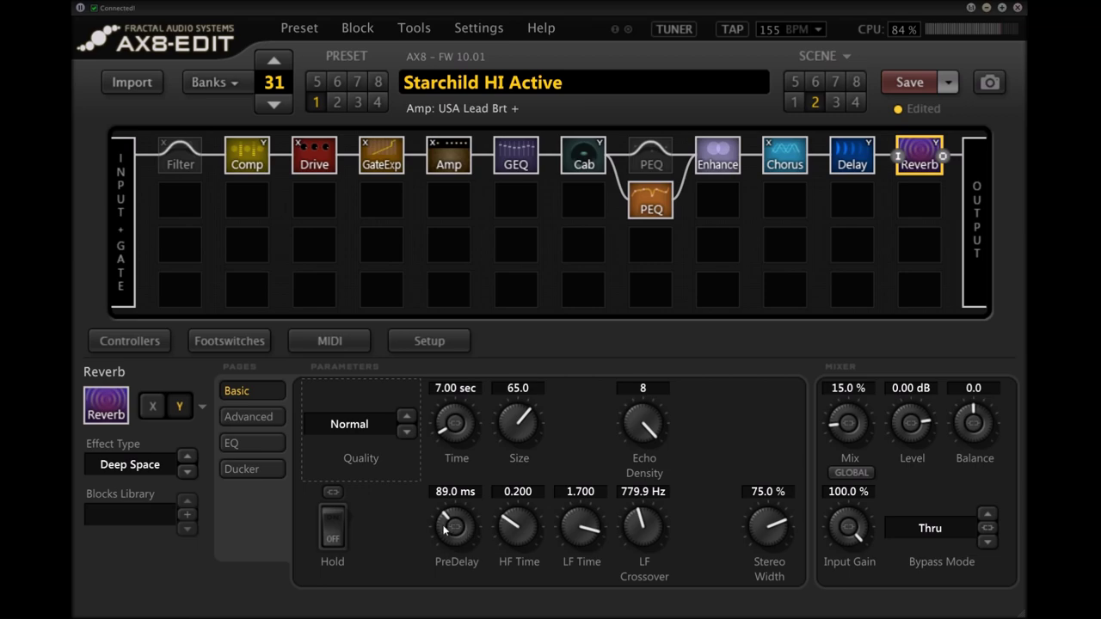
click(275, 417)
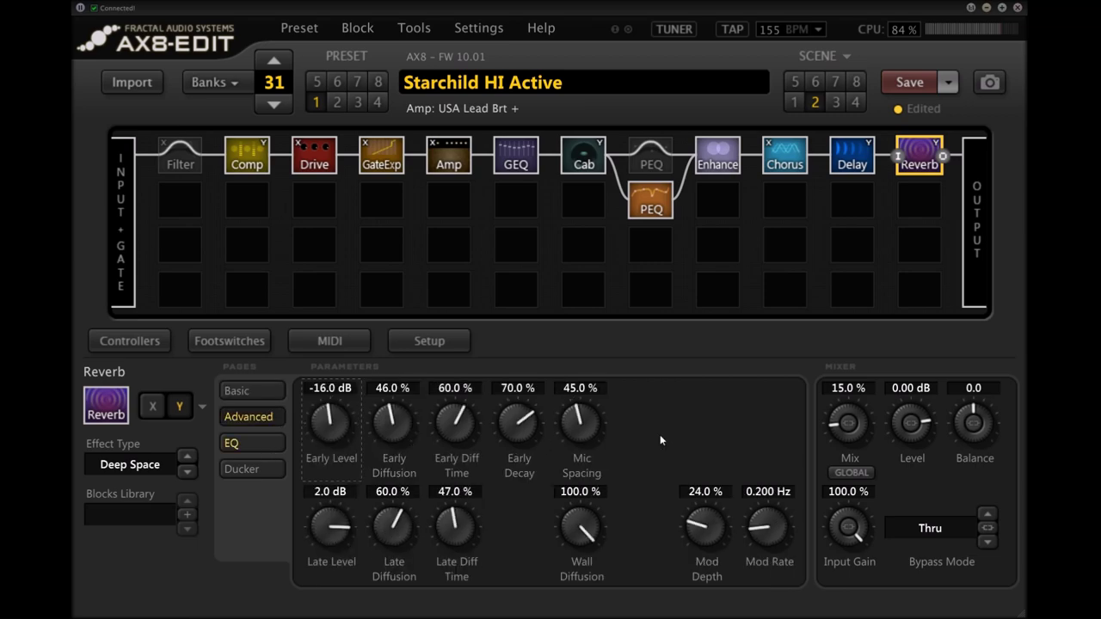
click(246, 442)
click(252, 470)
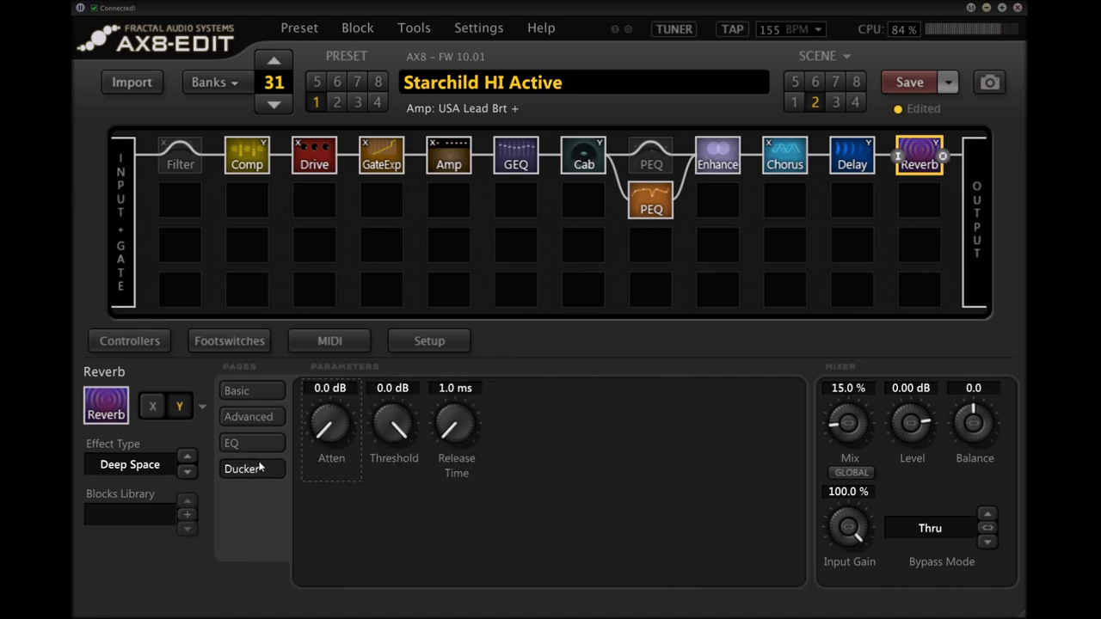
click(254, 393)
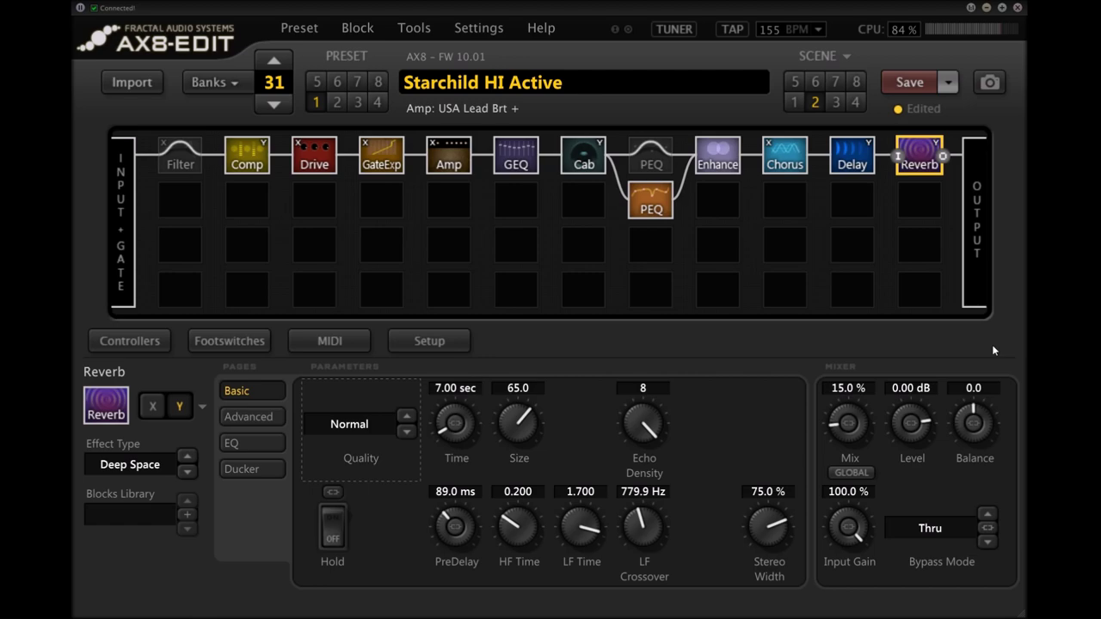
click(717, 155)
drag(775, 218, 777, 219)
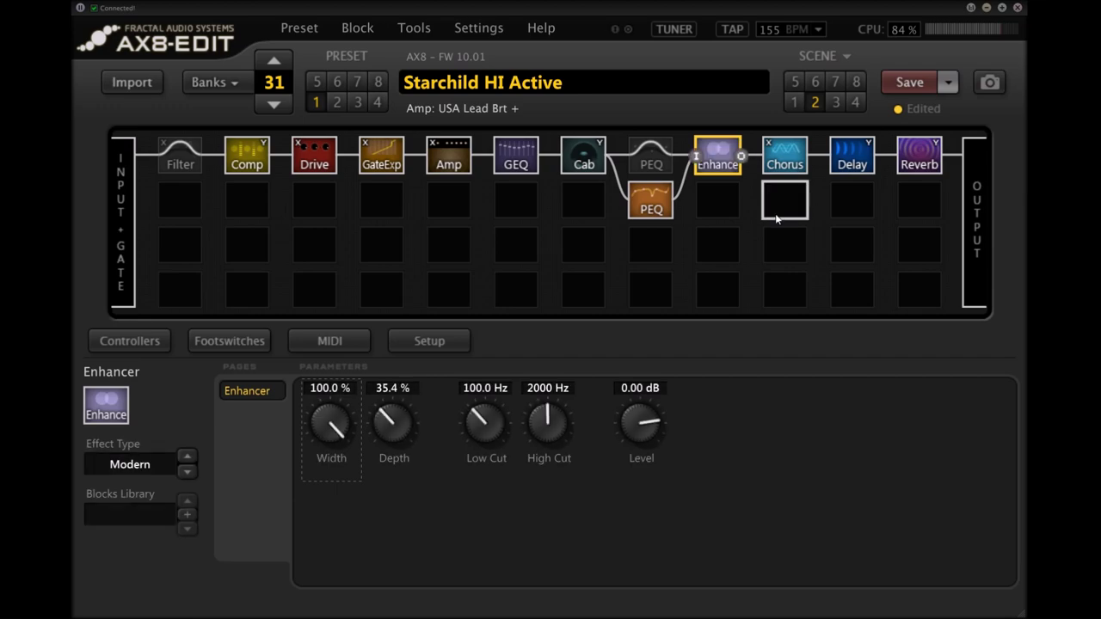
click(917, 157)
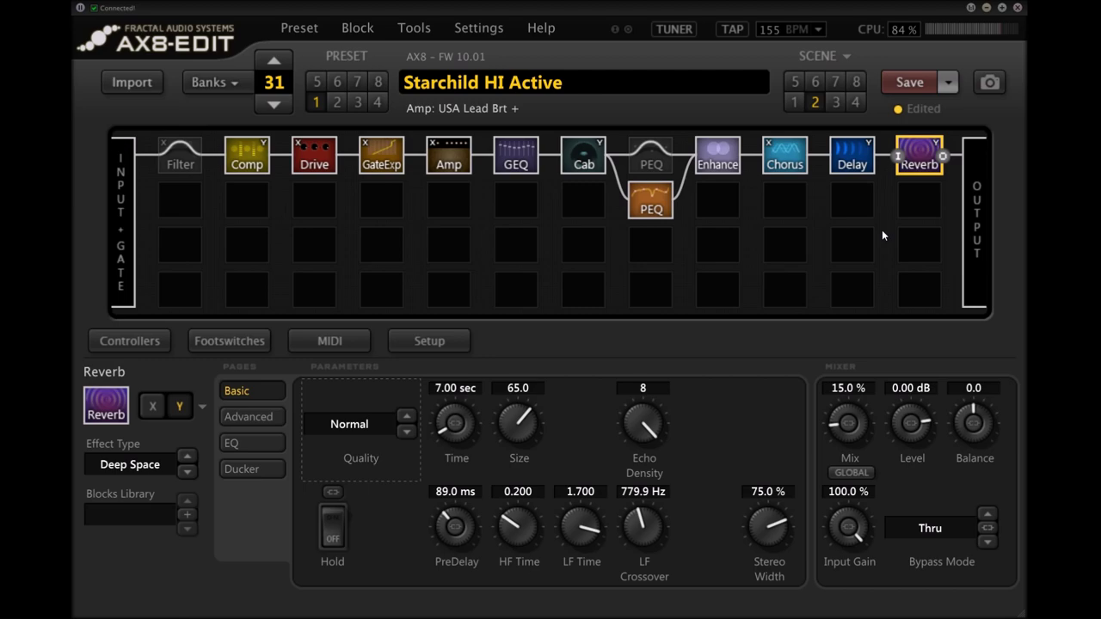
Bring up the Delay block's parameters
click(842, 171)
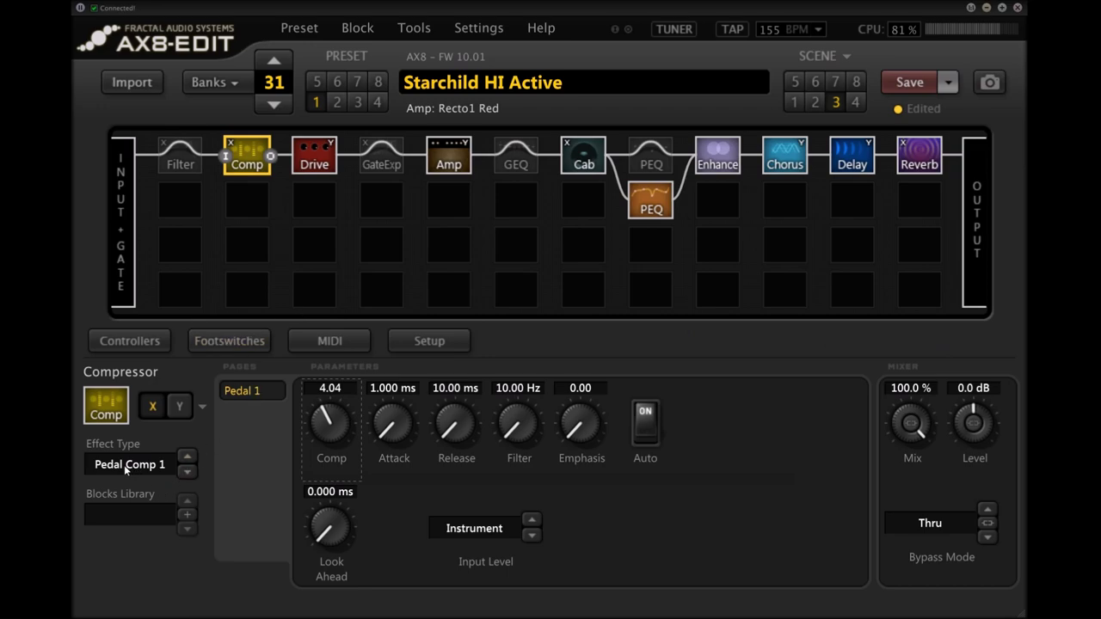
Check scene 3's Drive block, then view the Recto1 Red amp with Input Drive 8.15
click(318, 164)
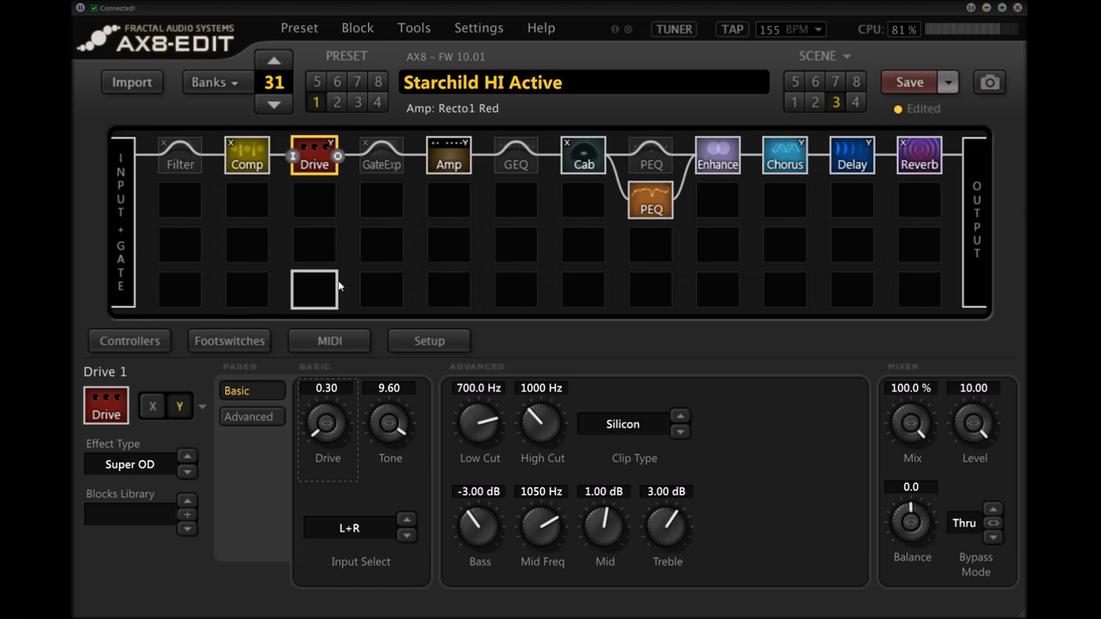
click(462, 167)
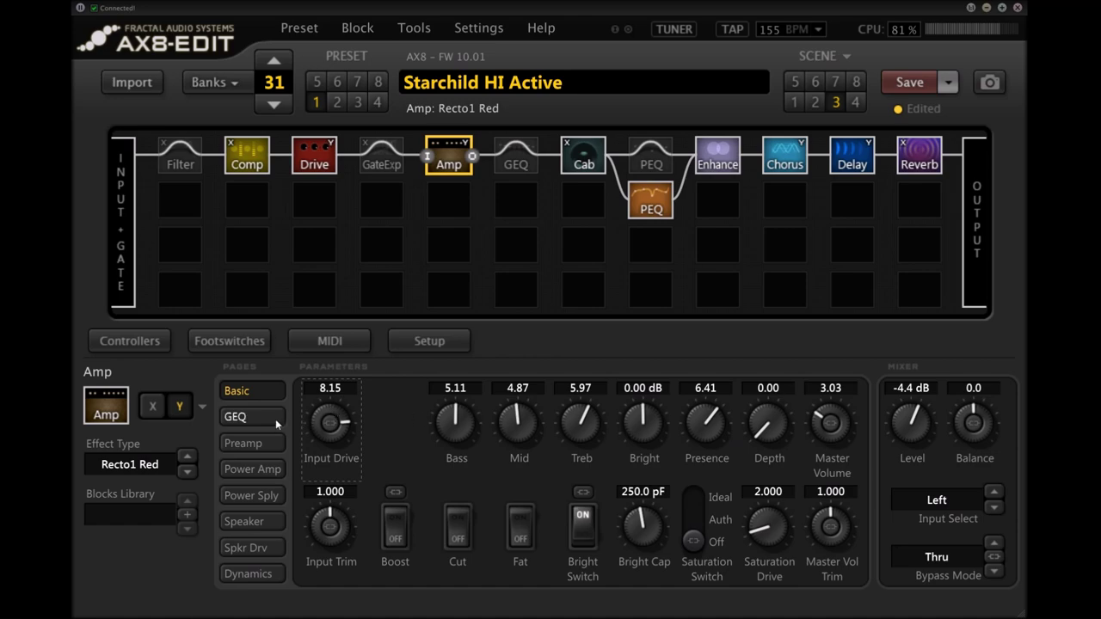
Page through the Recto1 Red amp's Graphic EQ, Power Amp, Speaker and Dynamics settings
click(239, 417)
click(255, 393)
click(249, 471)
click(251, 496)
click(262, 523)
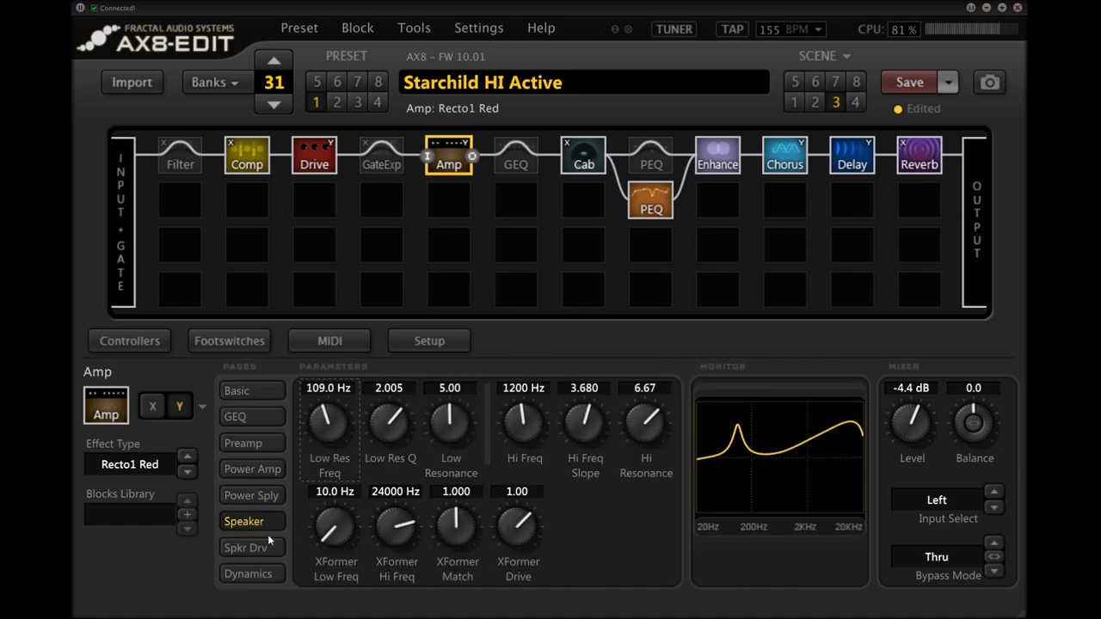
click(265, 549)
click(265, 578)
click(245, 392)
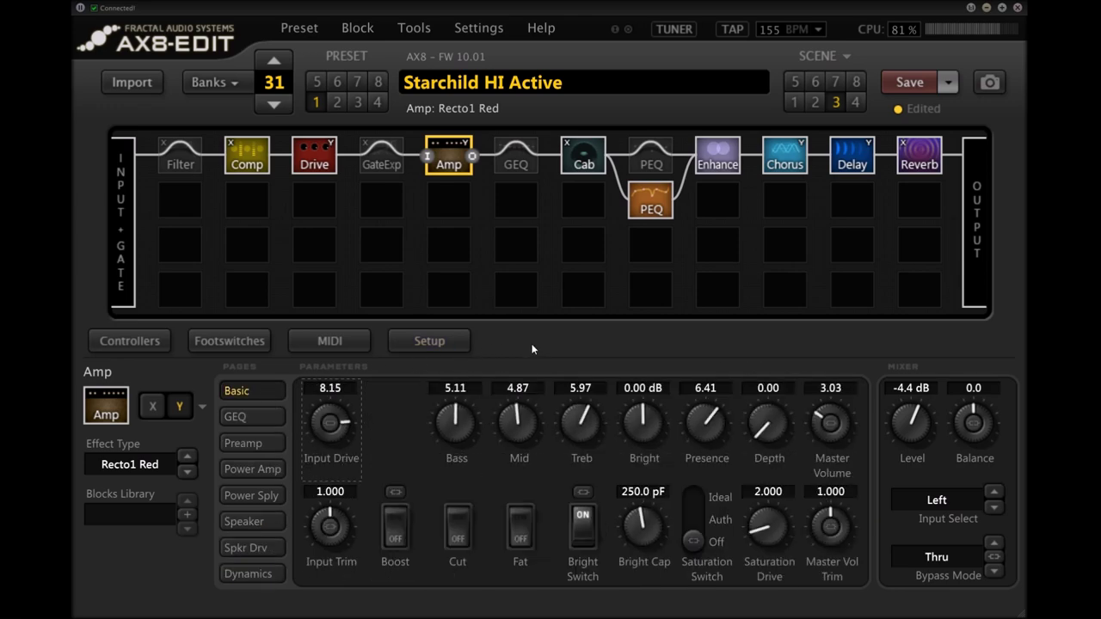
View scene 3's Cab, PEQ and Enhancer block settings
click(583, 157)
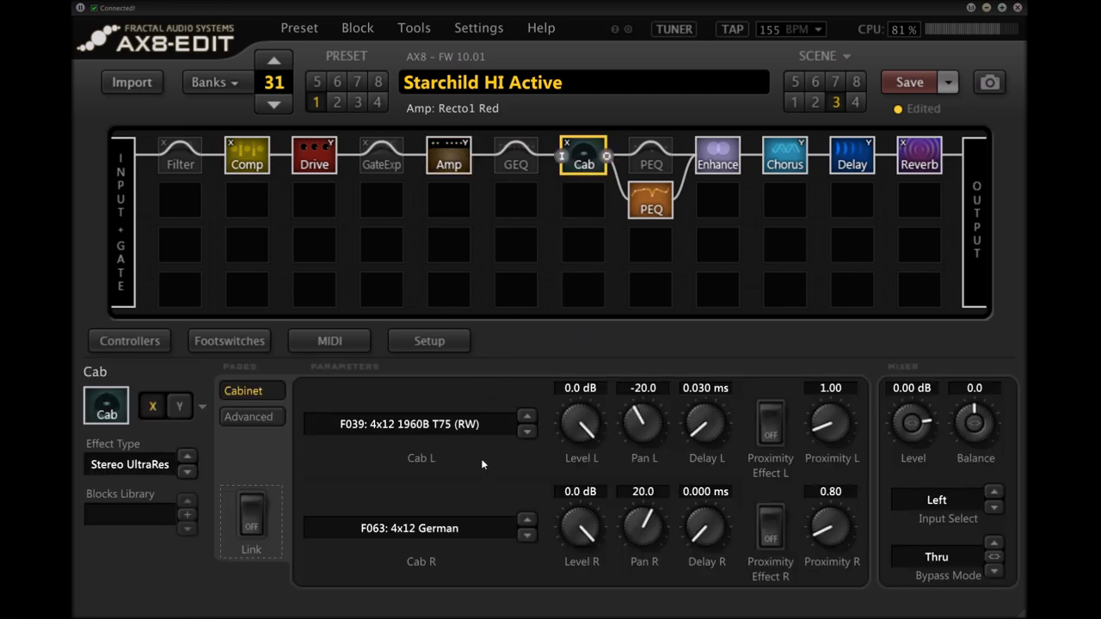
click(651, 202)
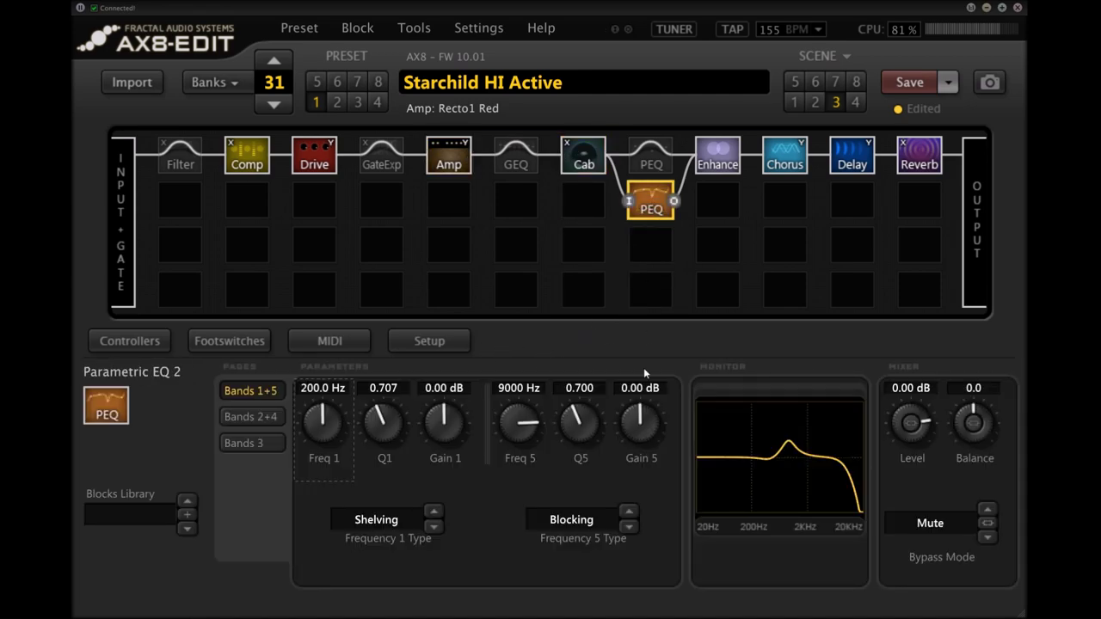
click(718, 157)
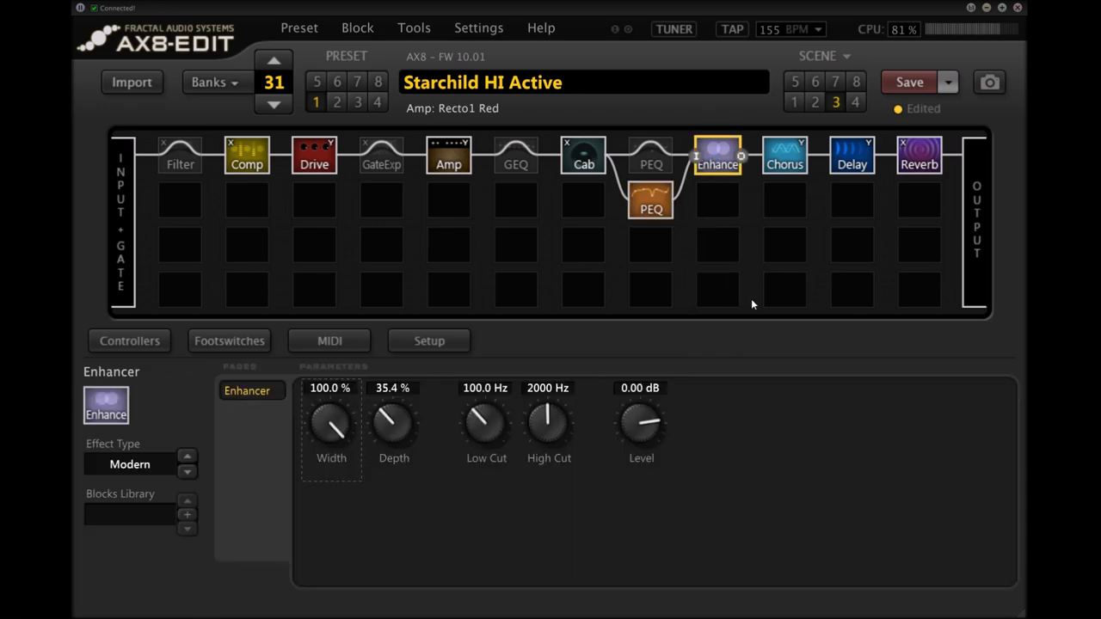
Check the Chorus Tone page, keeping Dimension Mode at High, then view the Delay block
click(785, 156)
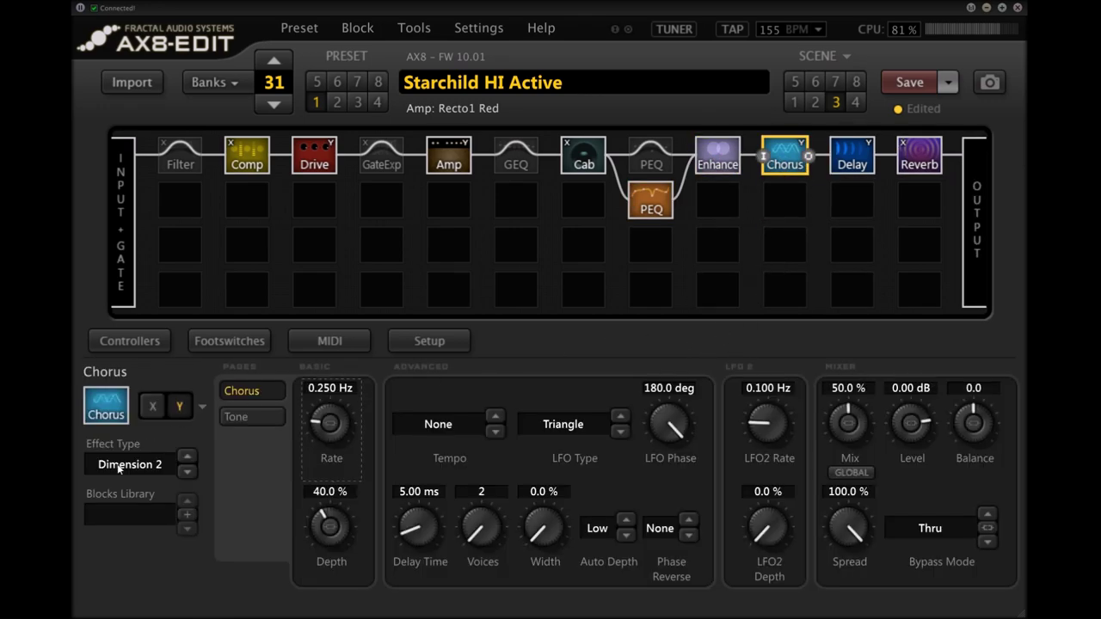
click(258, 417)
click(349, 530)
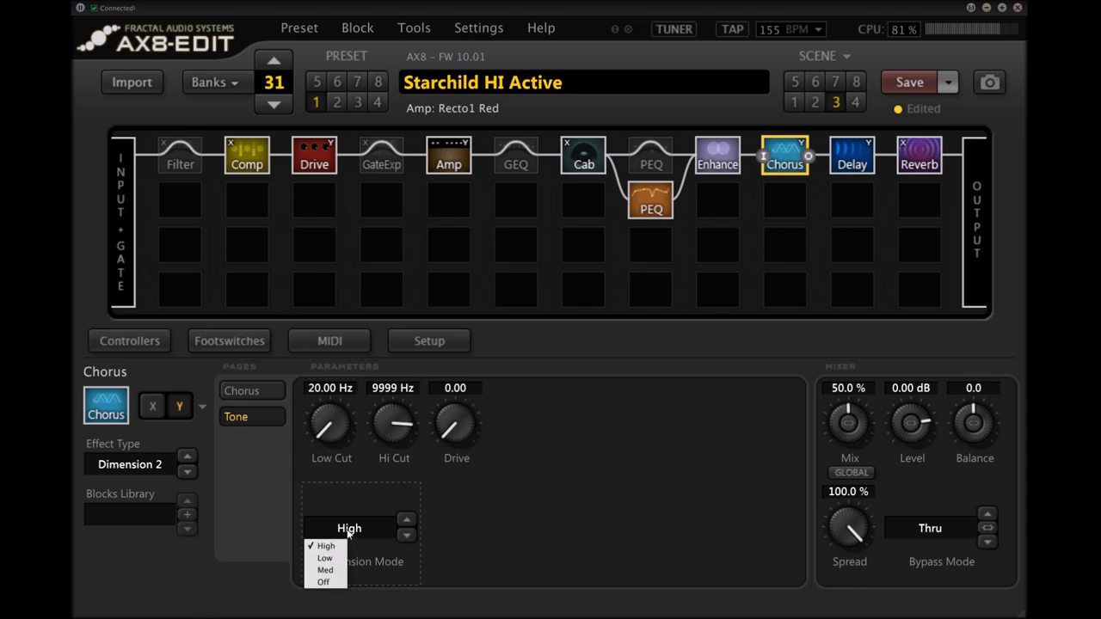
click(516, 508)
click(265, 392)
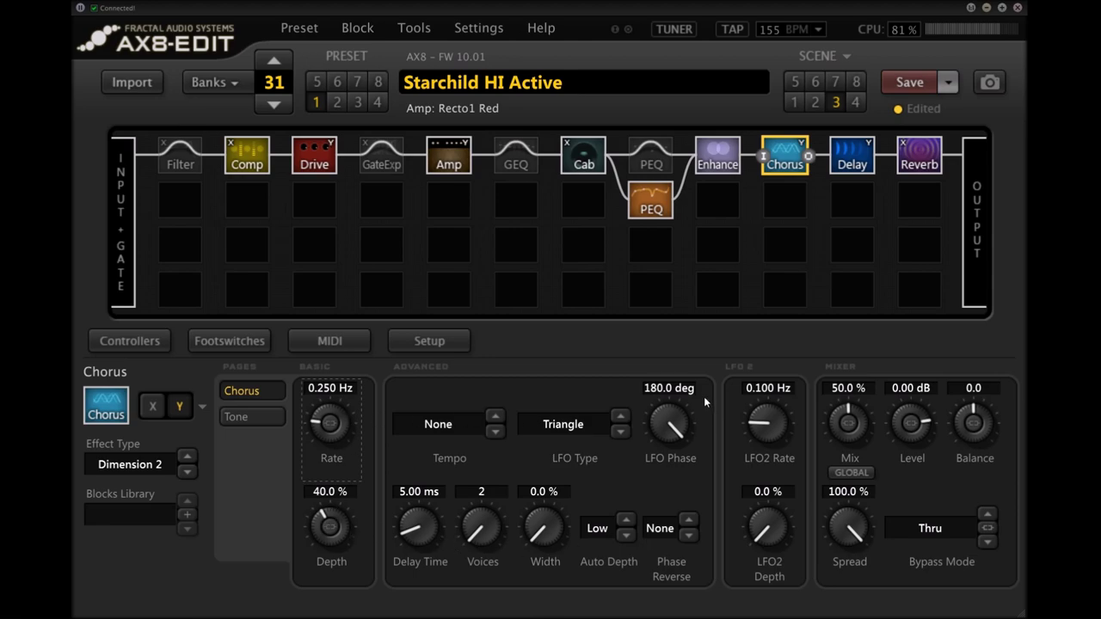
click(856, 173)
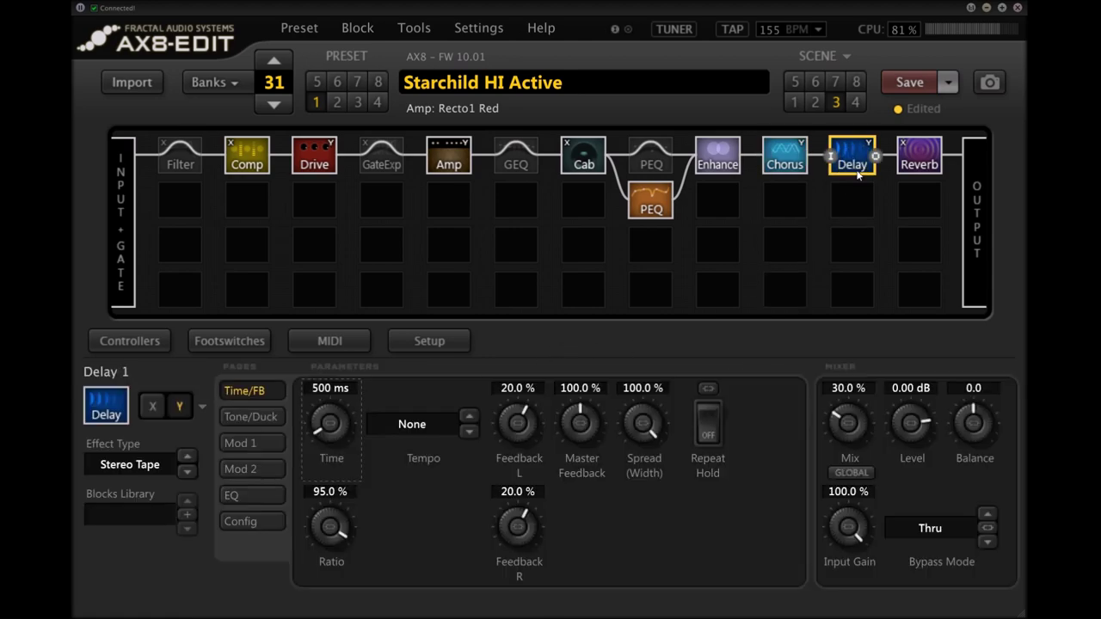
Review scene 3's Reverb block, then switch the preset to scene 4
click(921, 172)
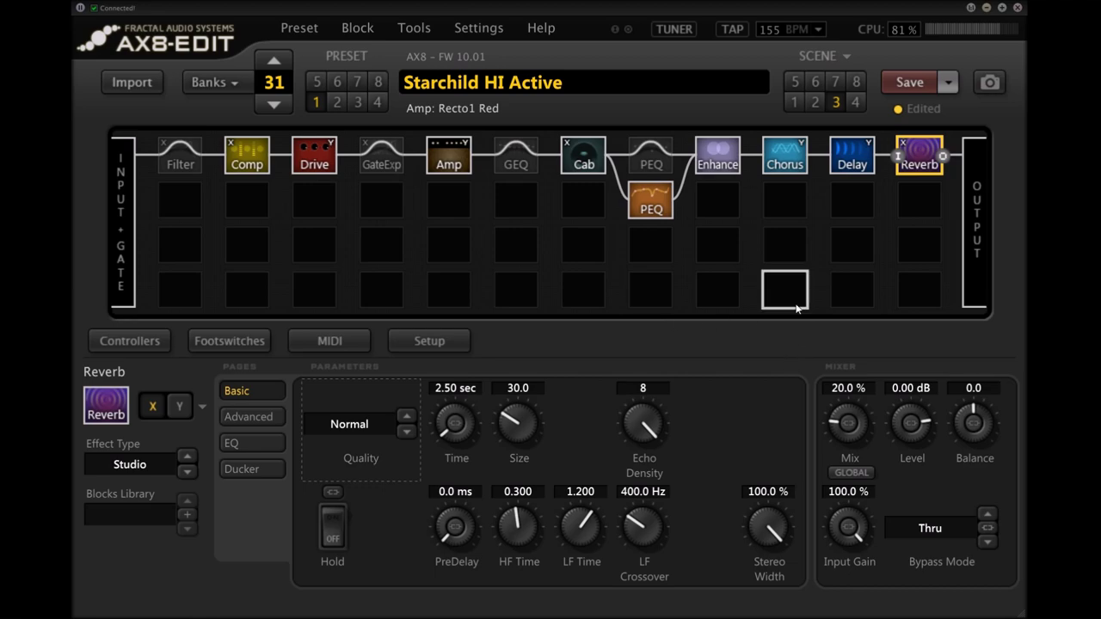
click(856, 101)
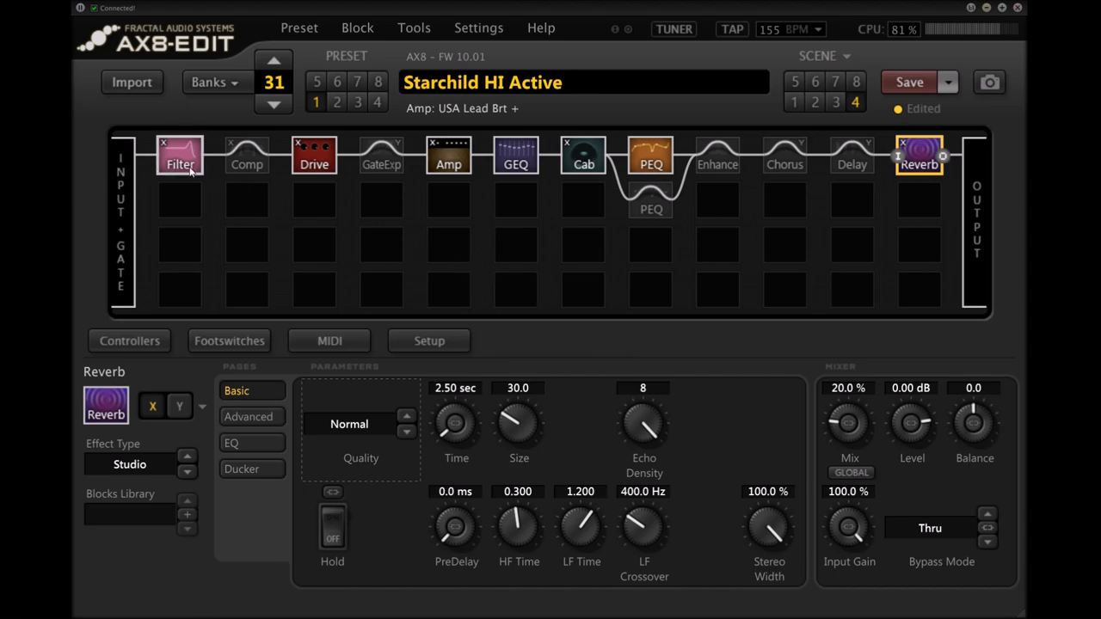
Show scene 4's Filter block high-shelf settings, then switch the preset to scene 1
click(858, 102)
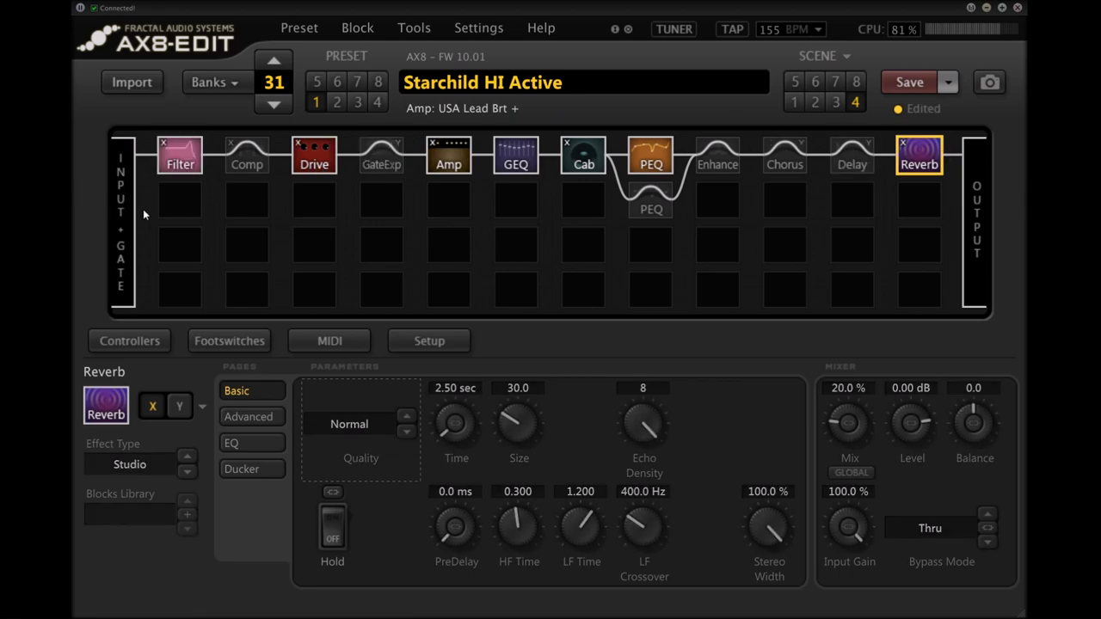
click(180, 155)
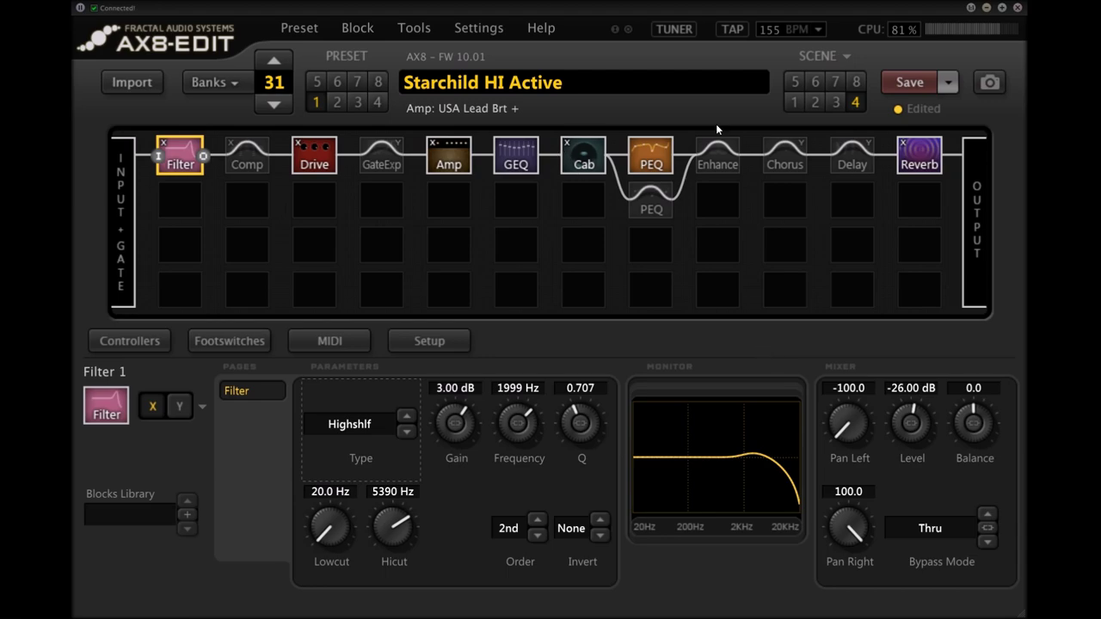
click(786, 103)
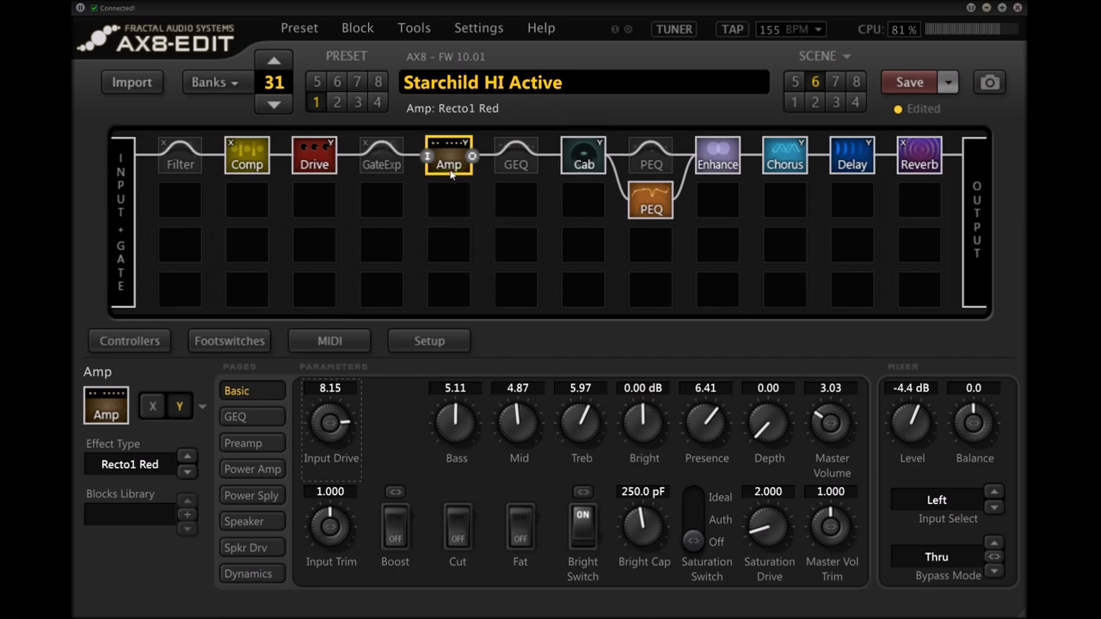
Show scene 6's Cab, Comp, Drive, Enhance, Chorus, Delay and Reverb settings in turn
click(585, 166)
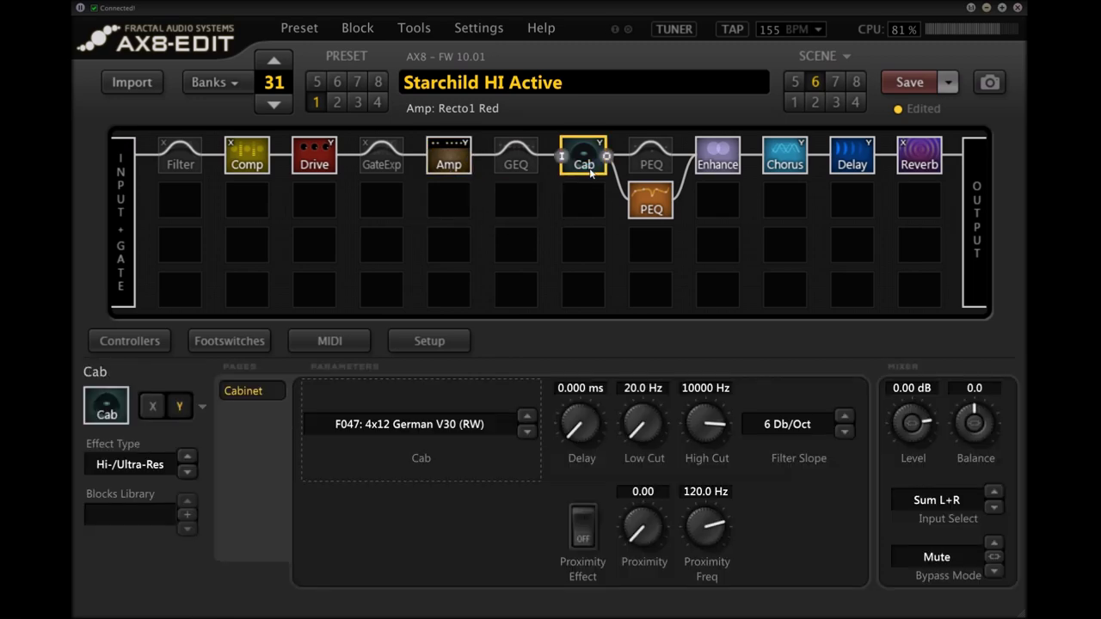
click(260, 165)
click(320, 165)
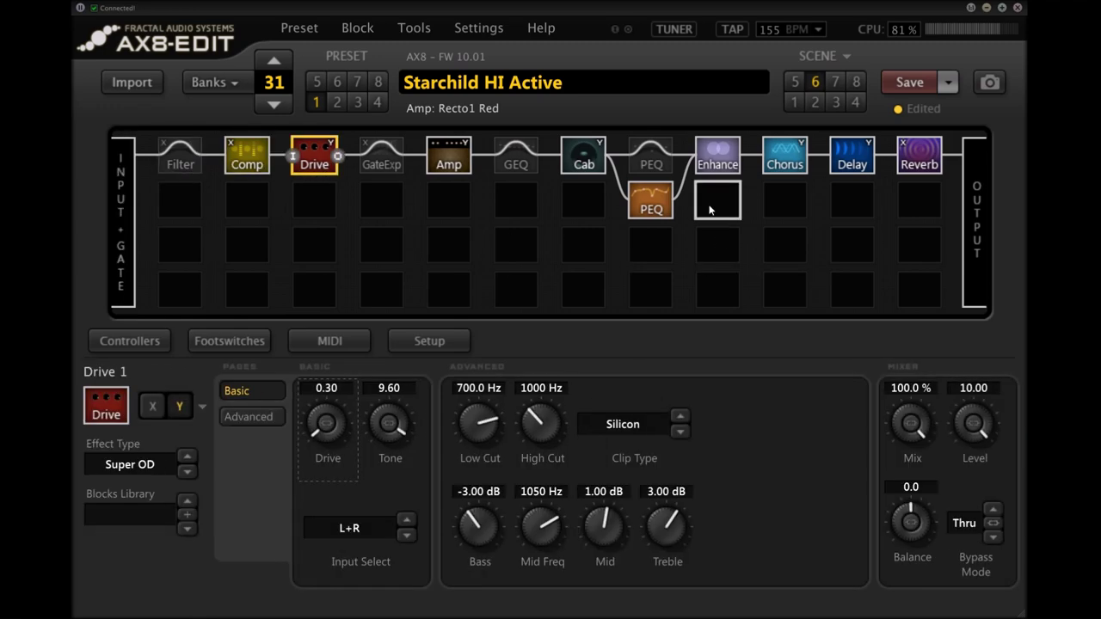
click(717, 154)
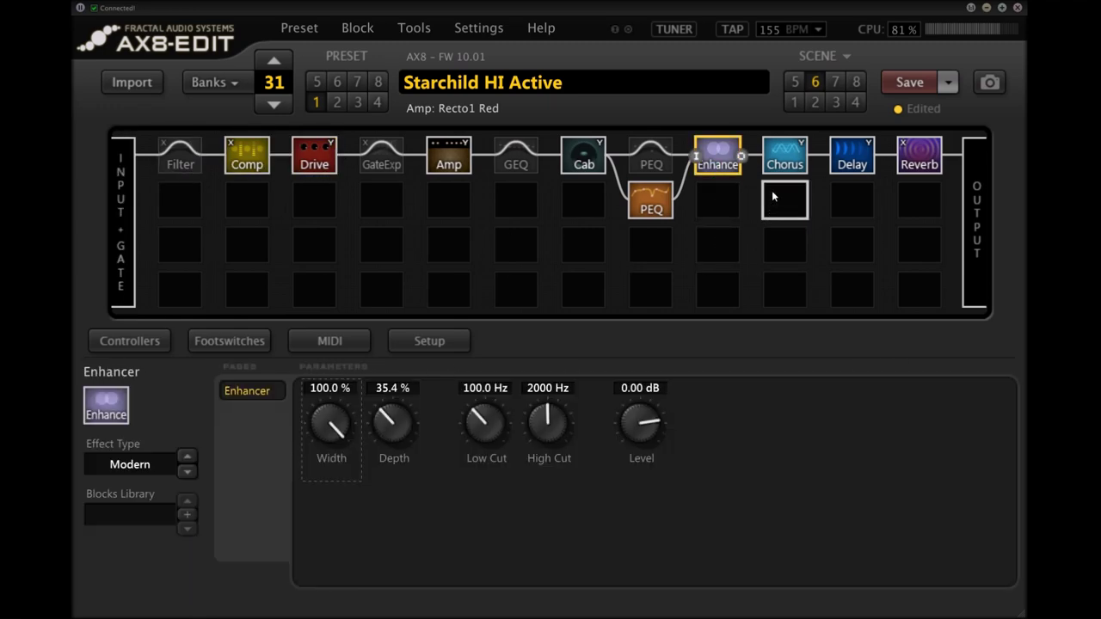
click(774, 172)
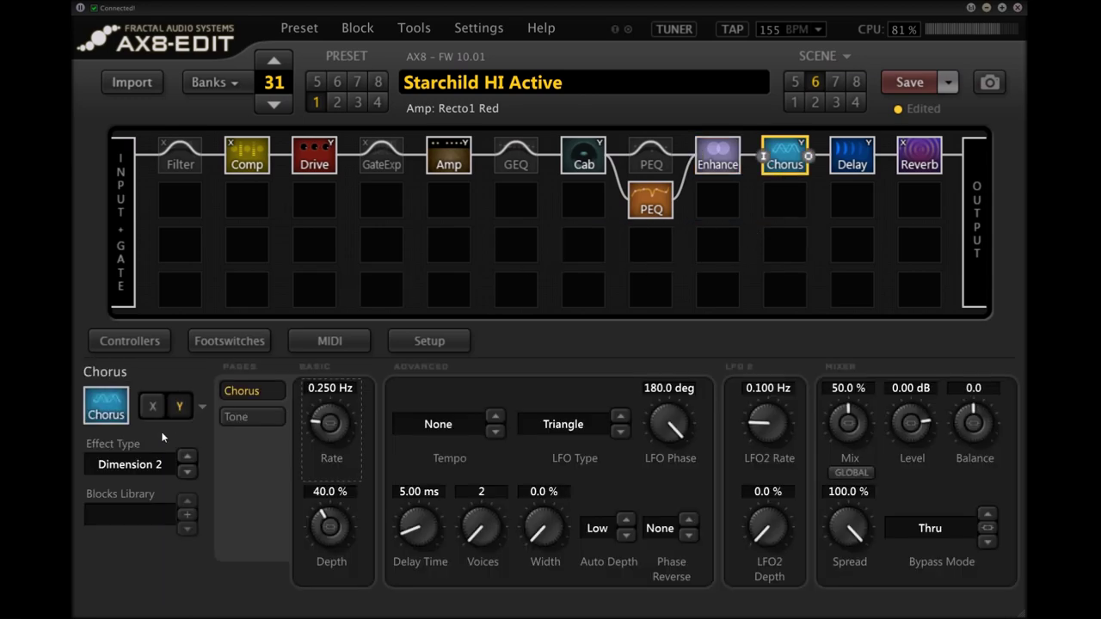
click(853, 170)
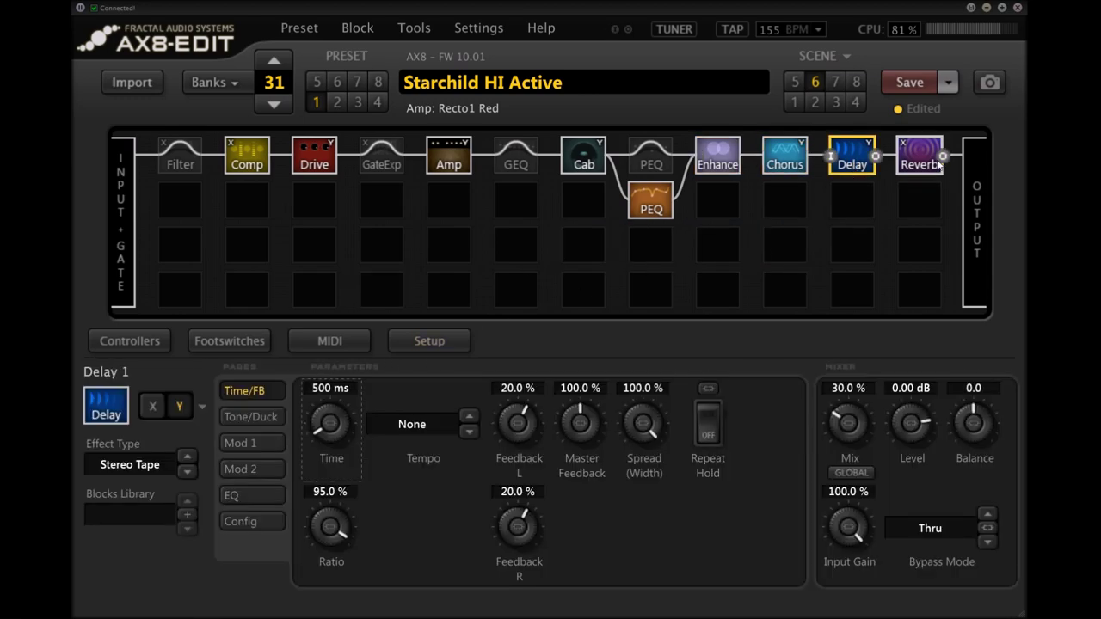
click(910, 168)
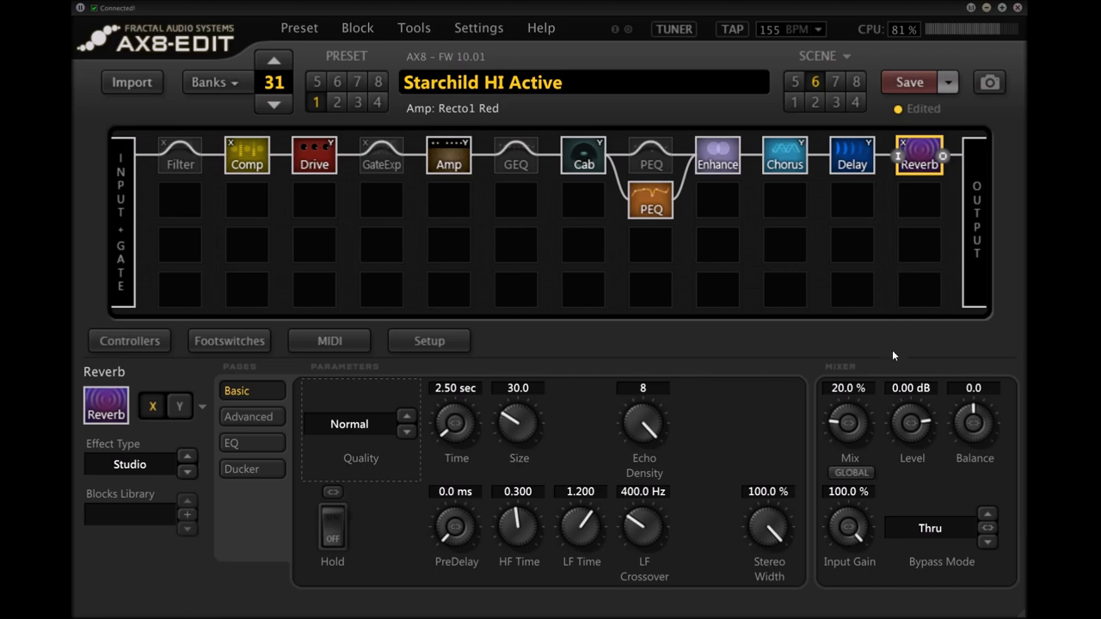
Bring up Starchild HI Passive's USA Lead Brt + amp settings, Overdrive 7.40
key(Left)
key(Left)
key(Left)
key(Left)
key(Left)
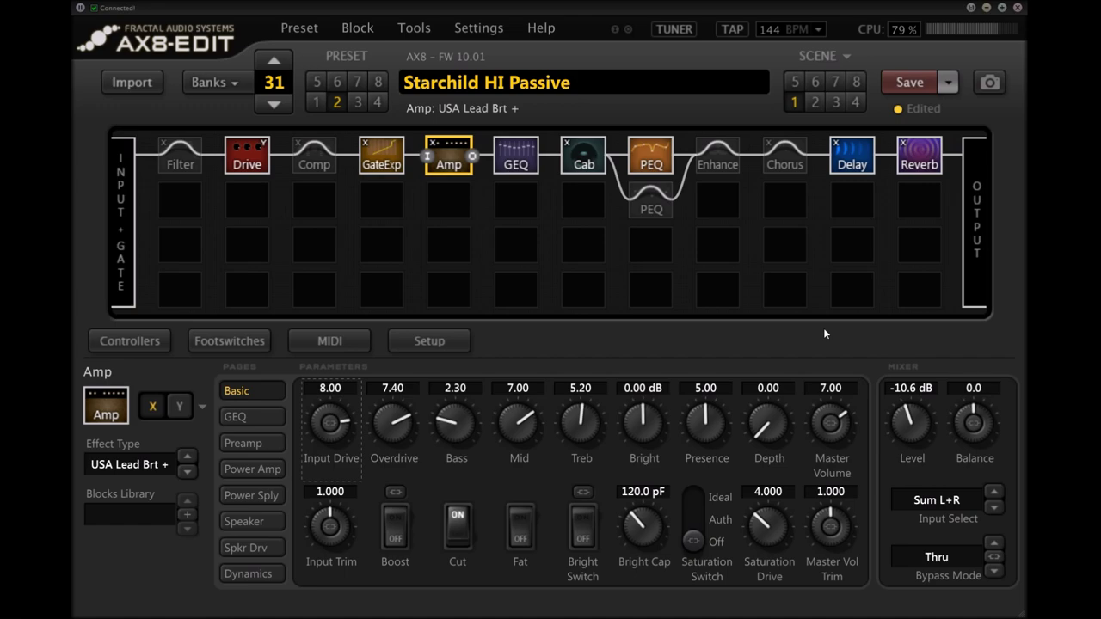
Review the Drive block, the Amp's Preamp and Basic pages, and the Cab block
click(247, 155)
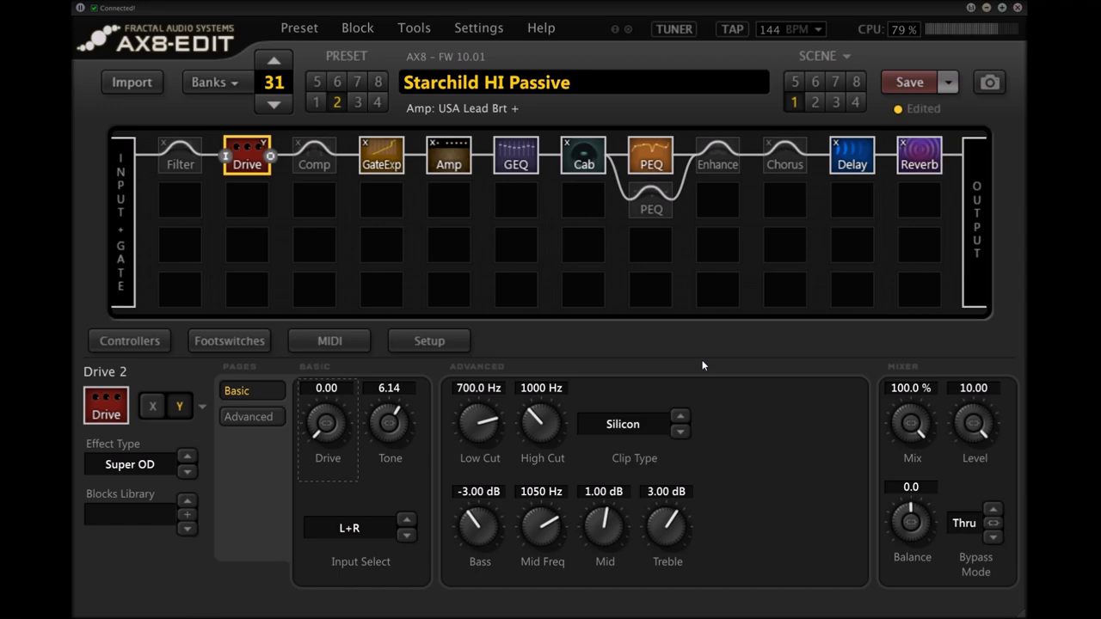
key(Right)
key(Right)
key(Right)
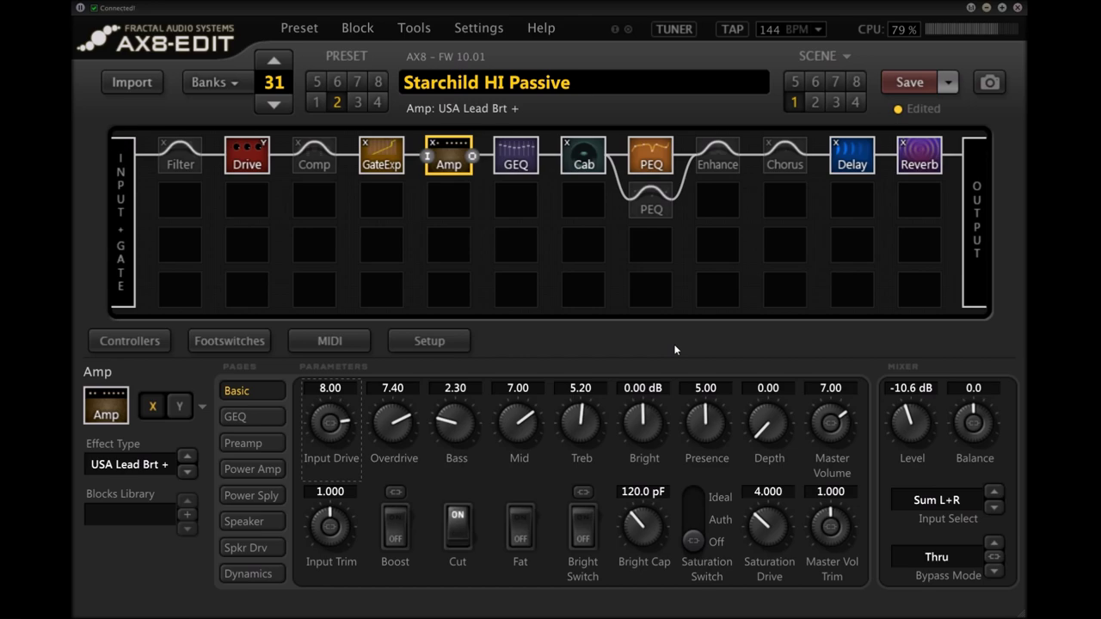
click(253, 443)
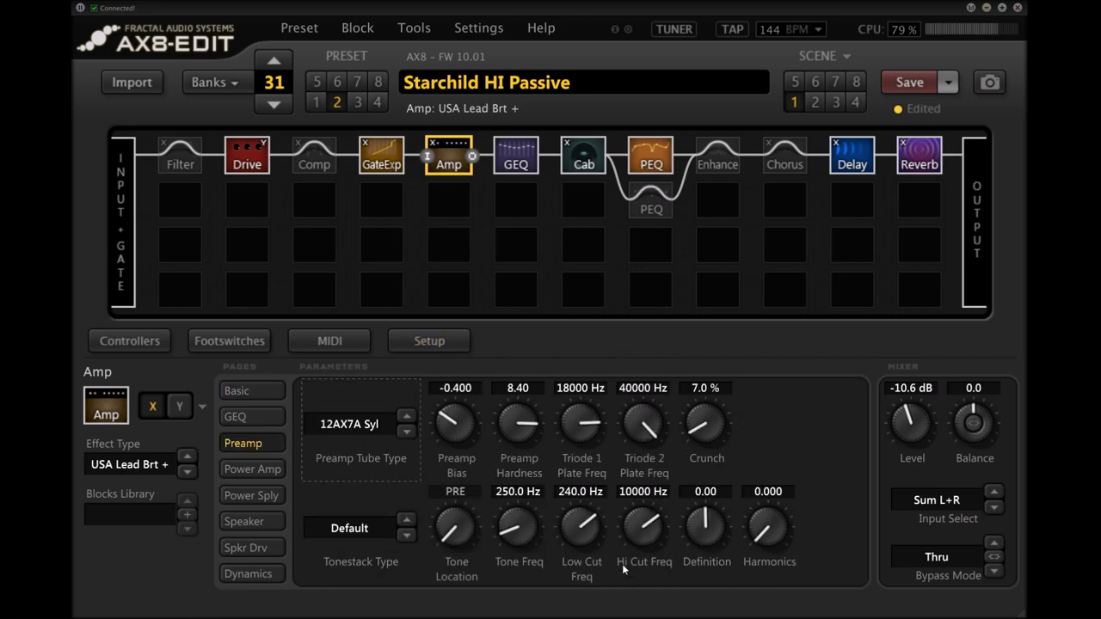
click(252, 391)
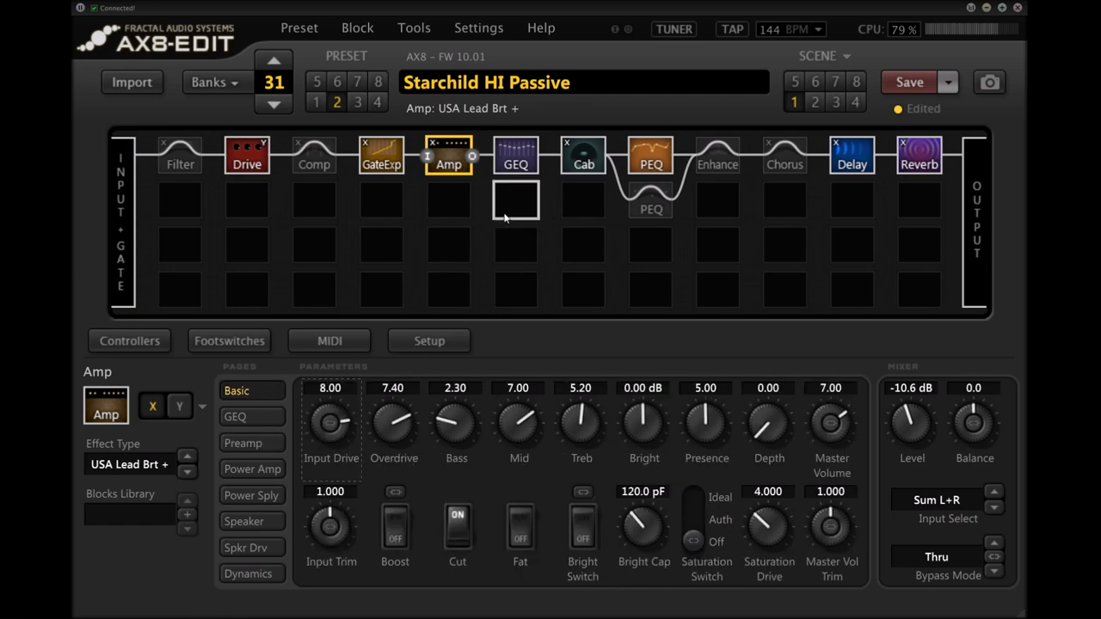
click(583, 155)
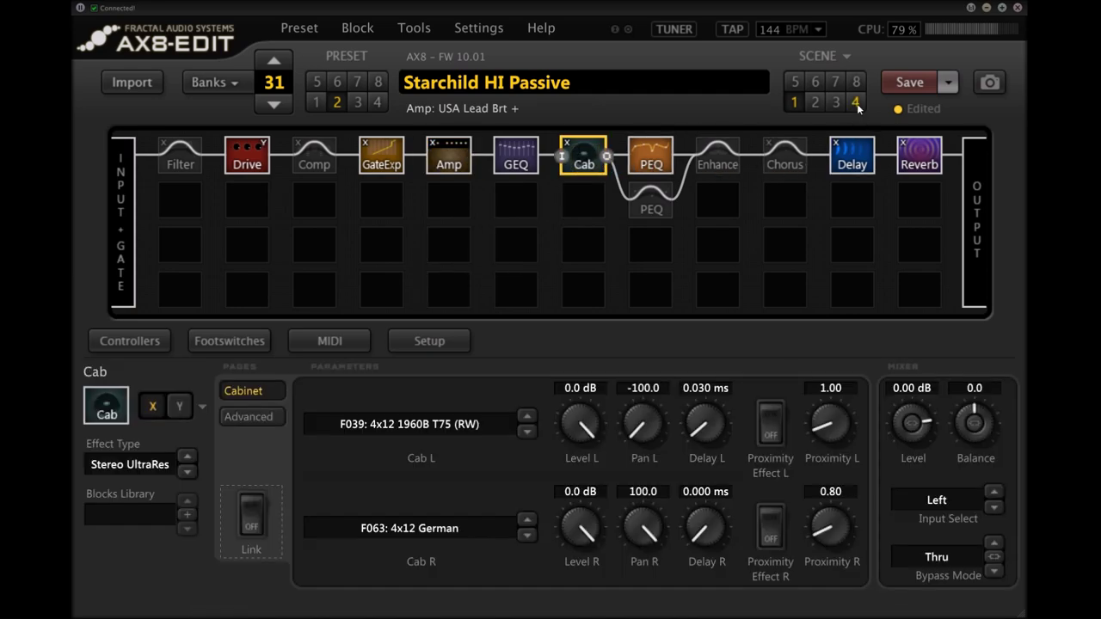
Switch to scene 4, then scene 2 to show its Drive settings, then back to scene 4
click(835, 103)
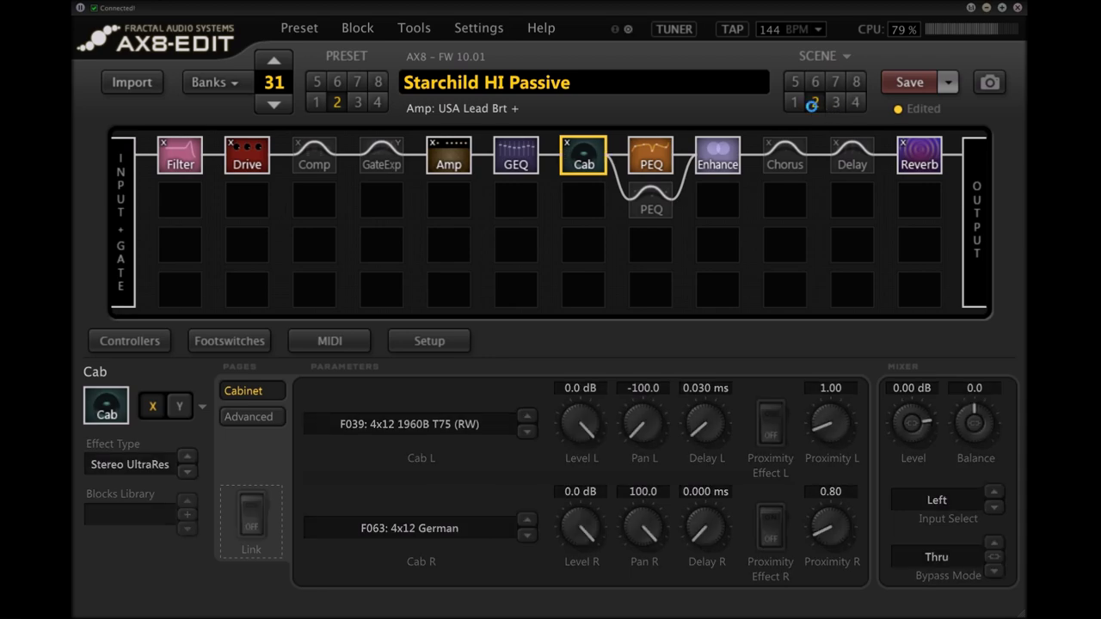
click(815, 103)
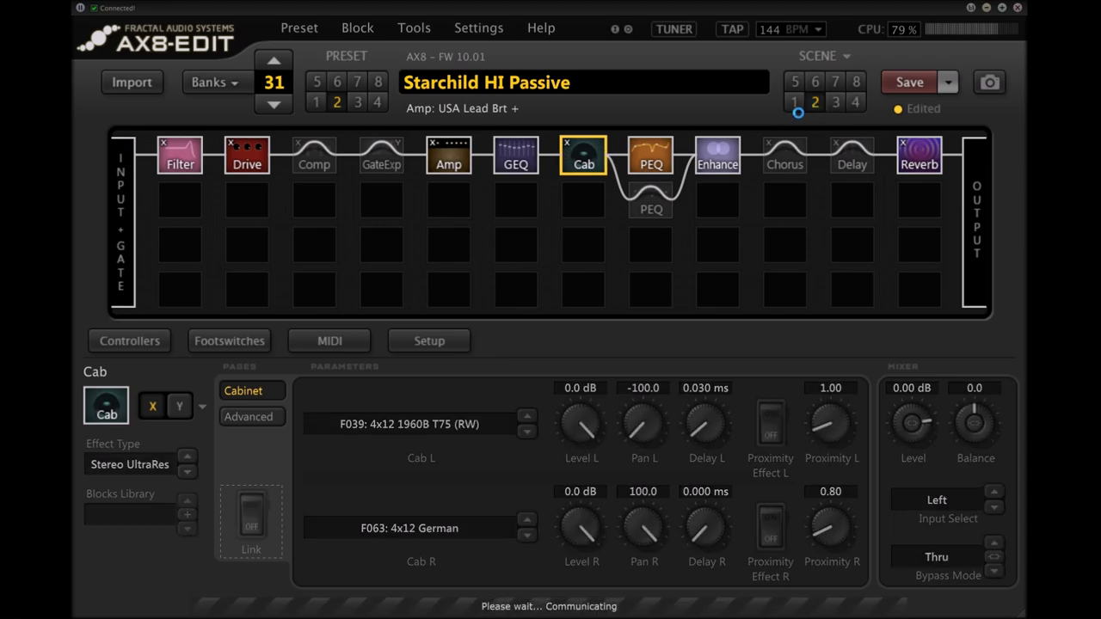
click(251, 172)
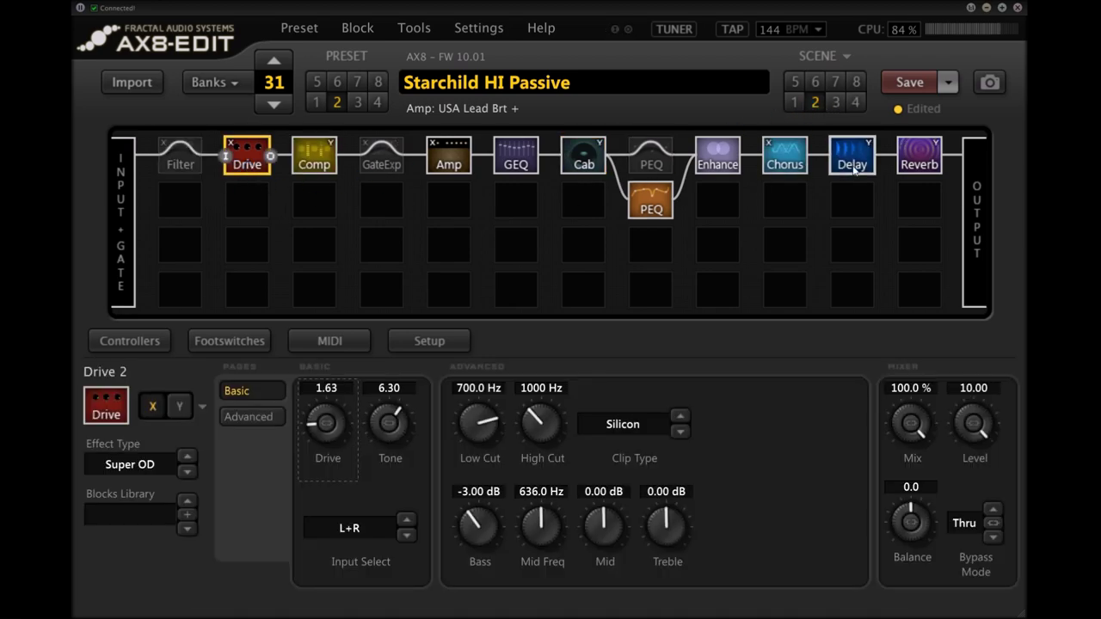
click(835, 103)
Switch the current preset back to scene 1
click(791, 102)
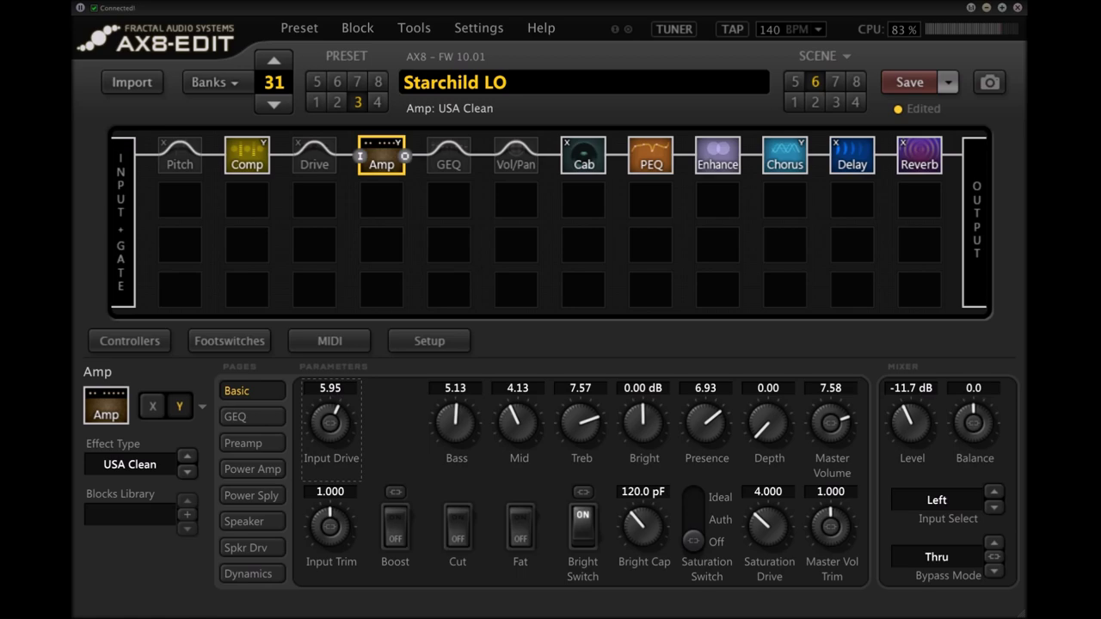
Review scene 6's Comp, the Amp's GEQ and Basic pages, and the stereo Cab settings
click(252, 162)
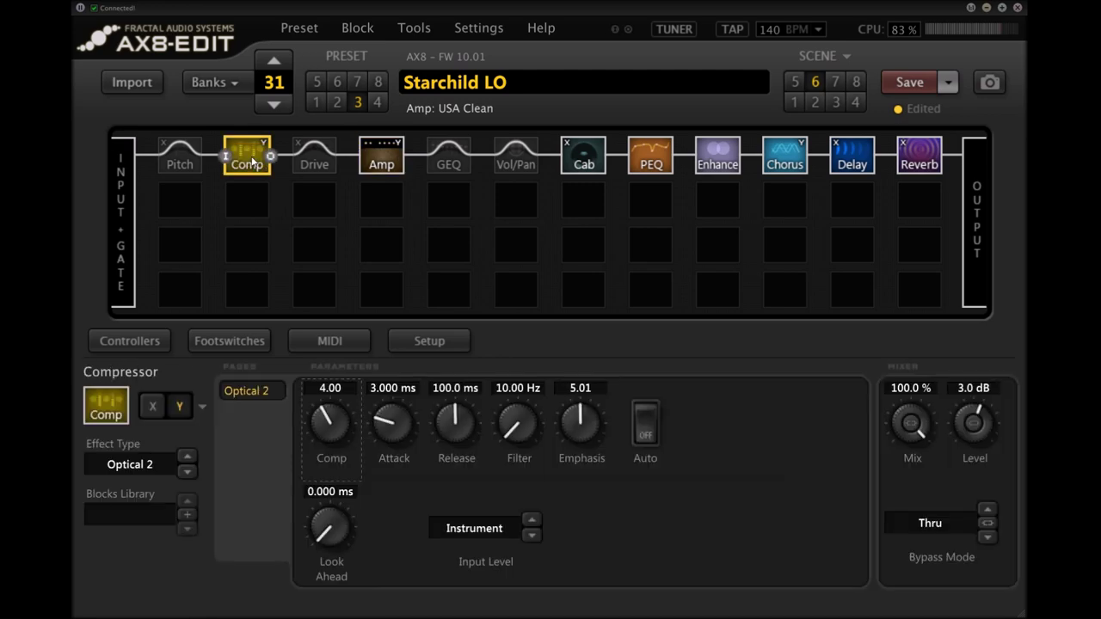
click(381, 155)
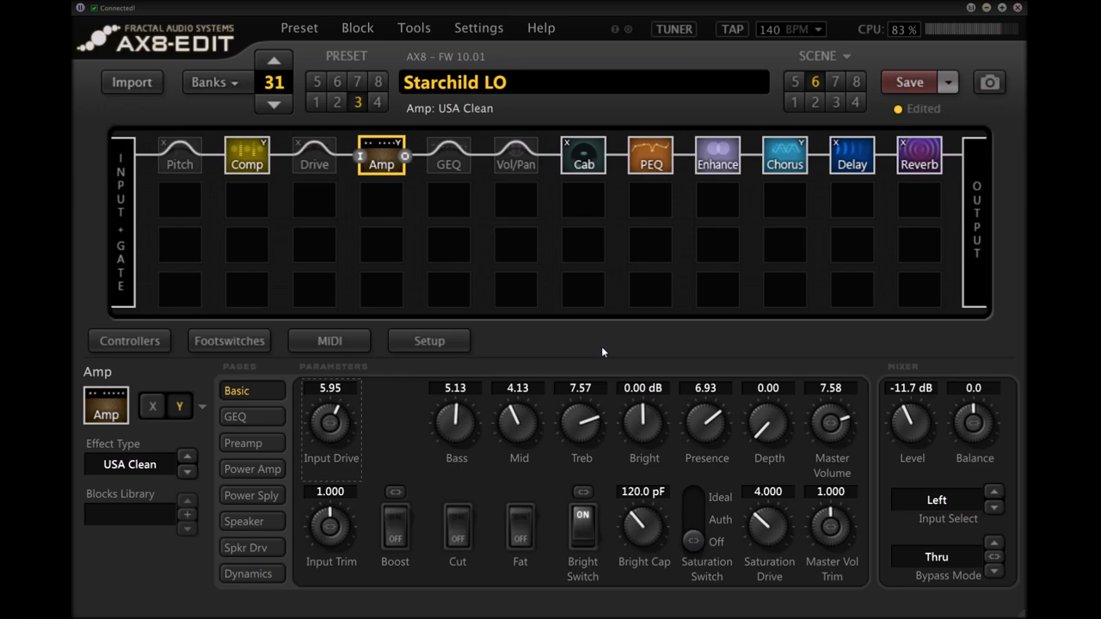
click(258, 413)
click(253, 392)
click(572, 166)
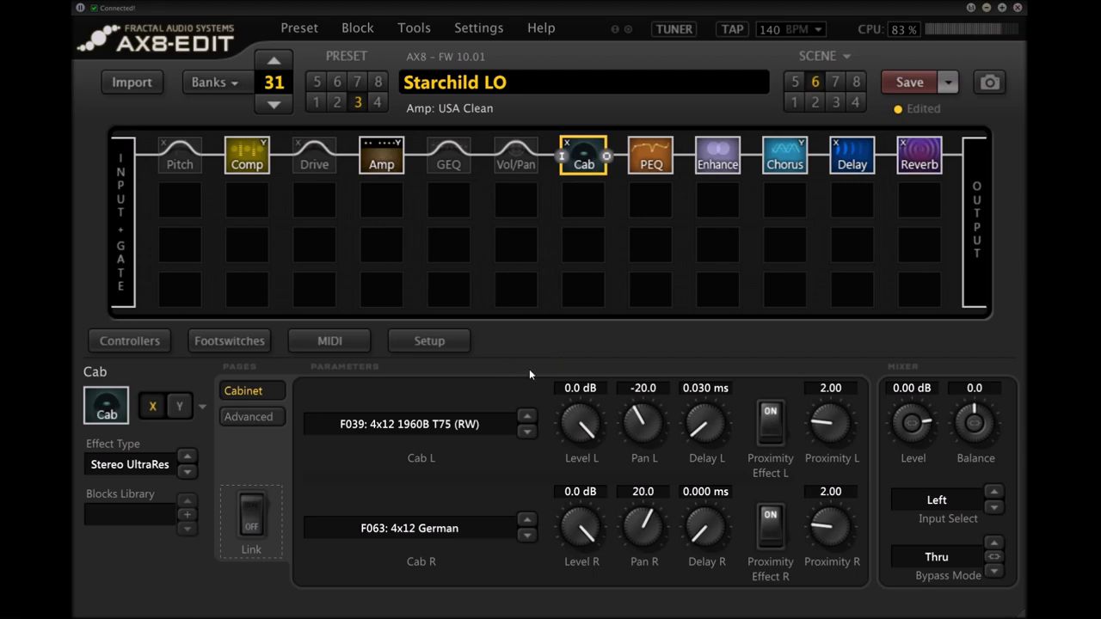
Inspect the PEQ block's Bands 3 and Bands 1+5 pages
click(643, 167)
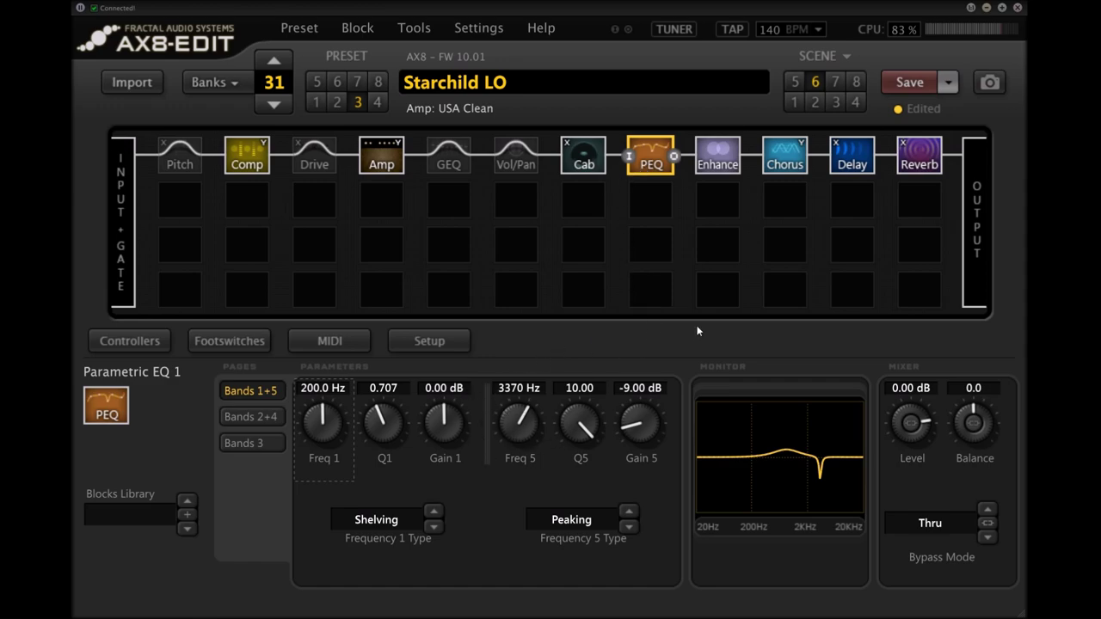
click(260, 444)
click(254, 390)
Show the Enhance, Chorus, Delay, Reverb and Optical 2 Compressor settings in turn
click(718, 162)
click(770, 165)
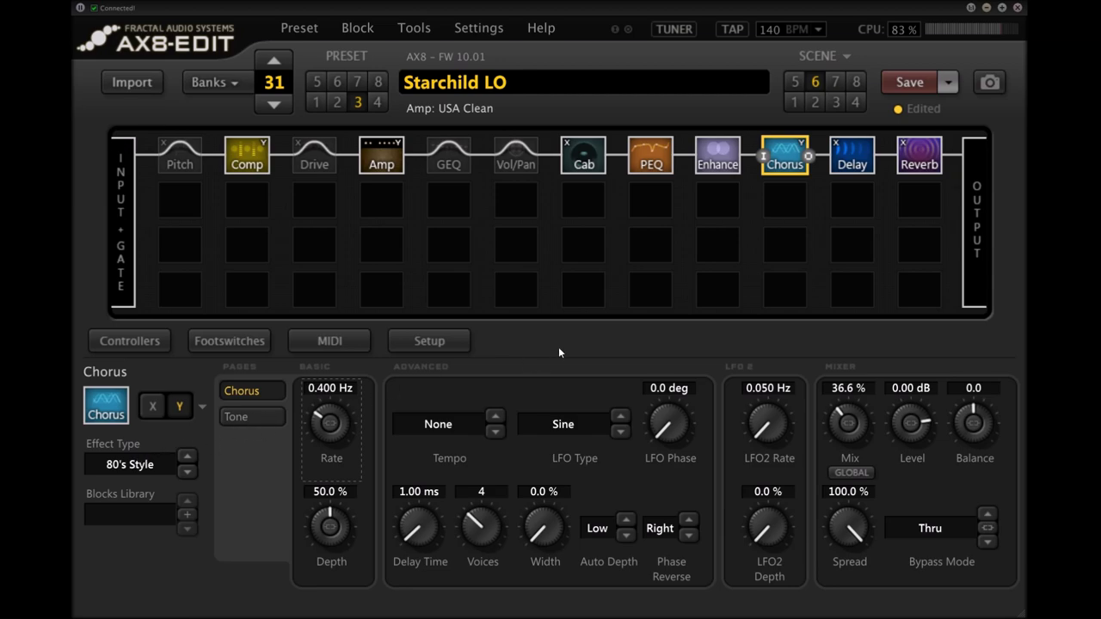
click(848, 162)
click(919, 157)
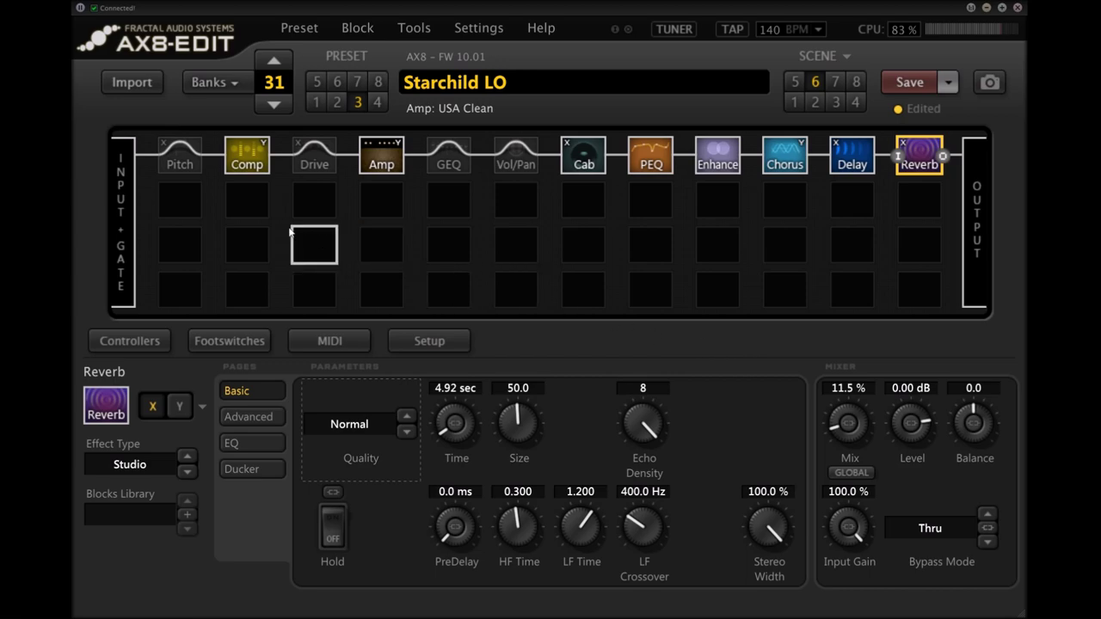
click(247, 155)
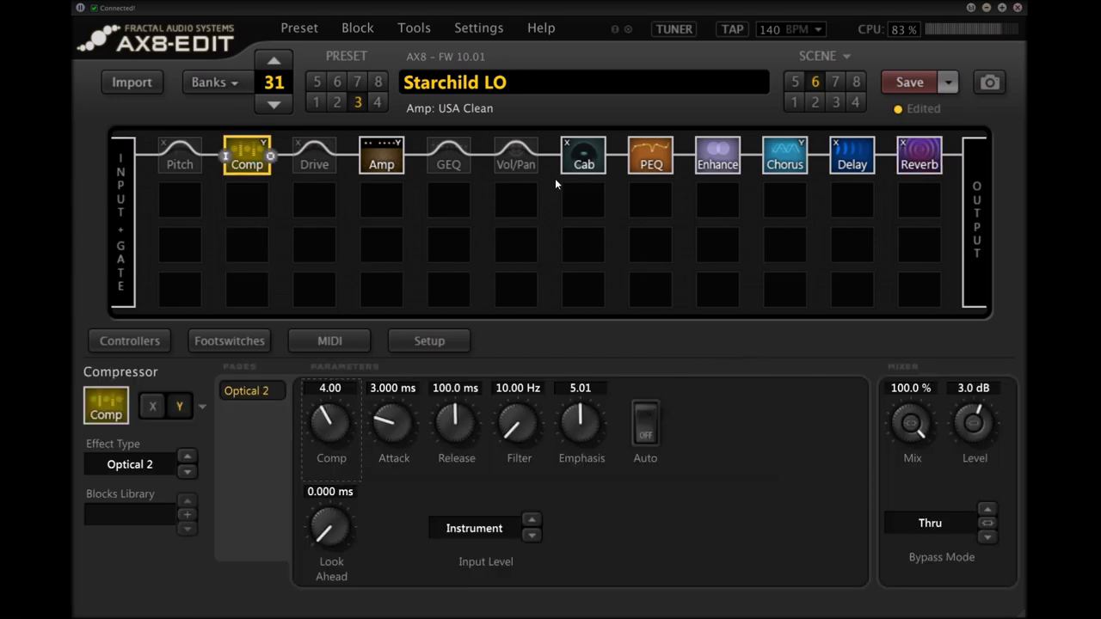
Display the USA Clean Amp block's Basic settings for Starchild LO
click(379, 165)
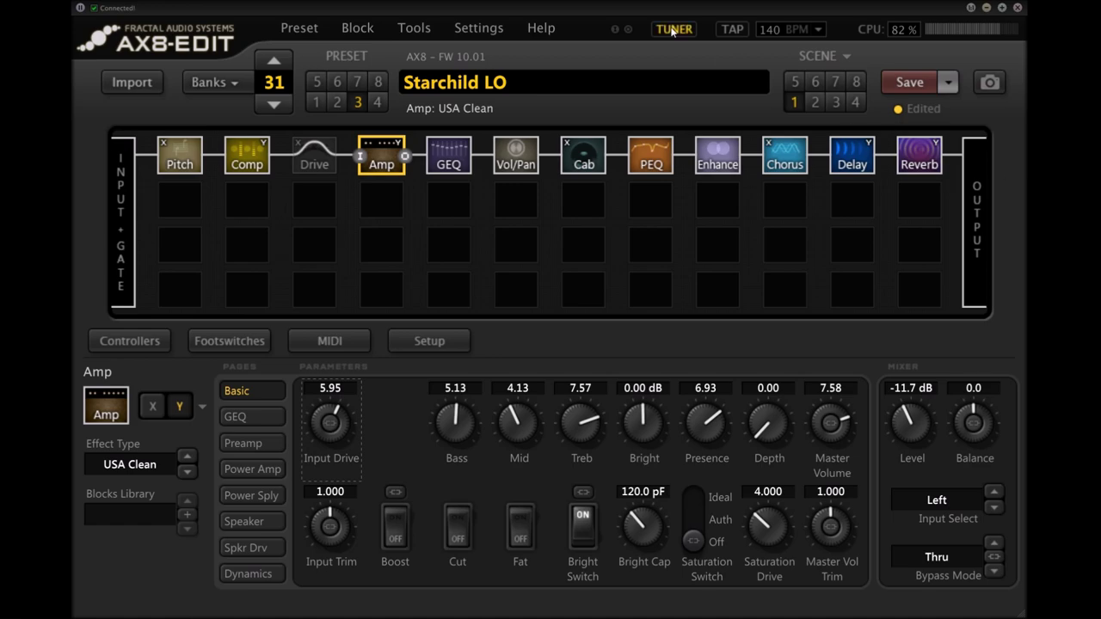
Show scene 1's Pitch settings and the Chorus block's Tone and main pages
click(191, 162)
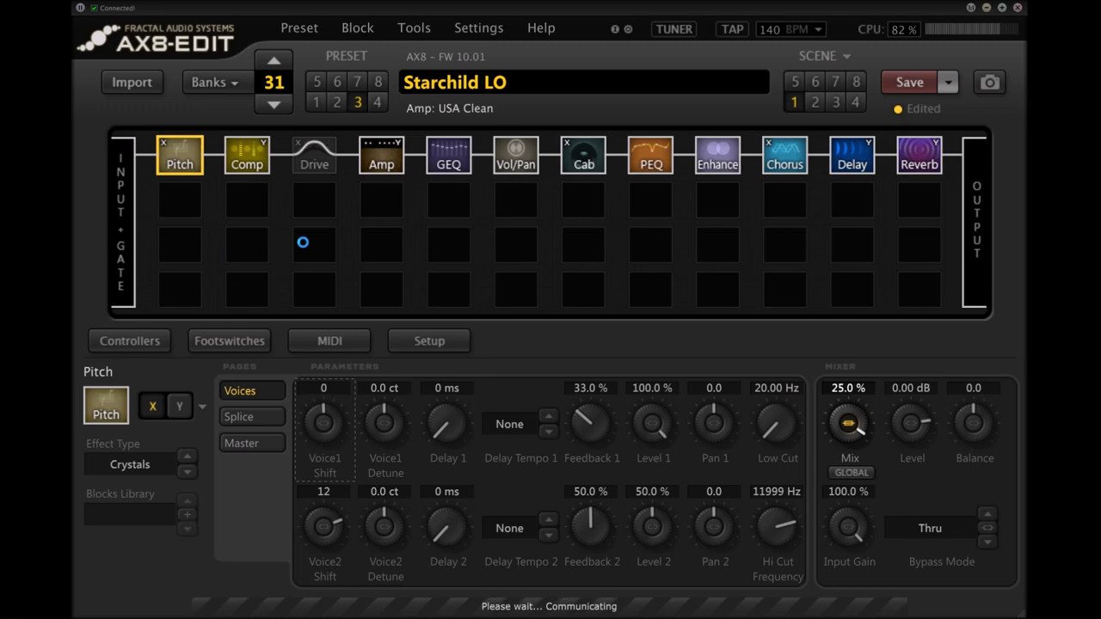
click(777, 176)
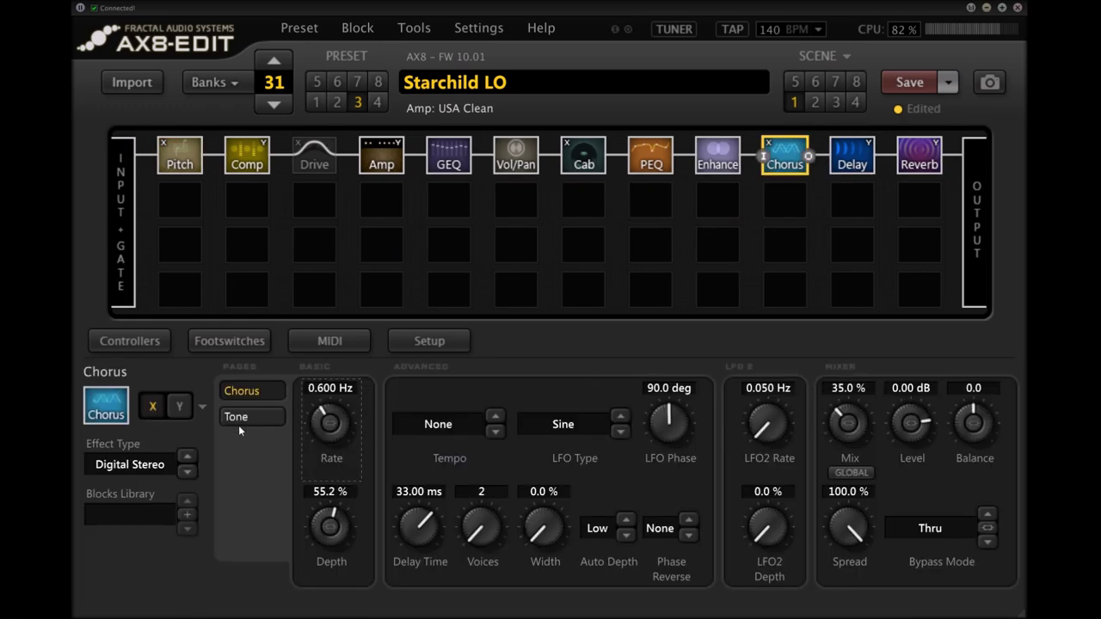
click(238, 421)
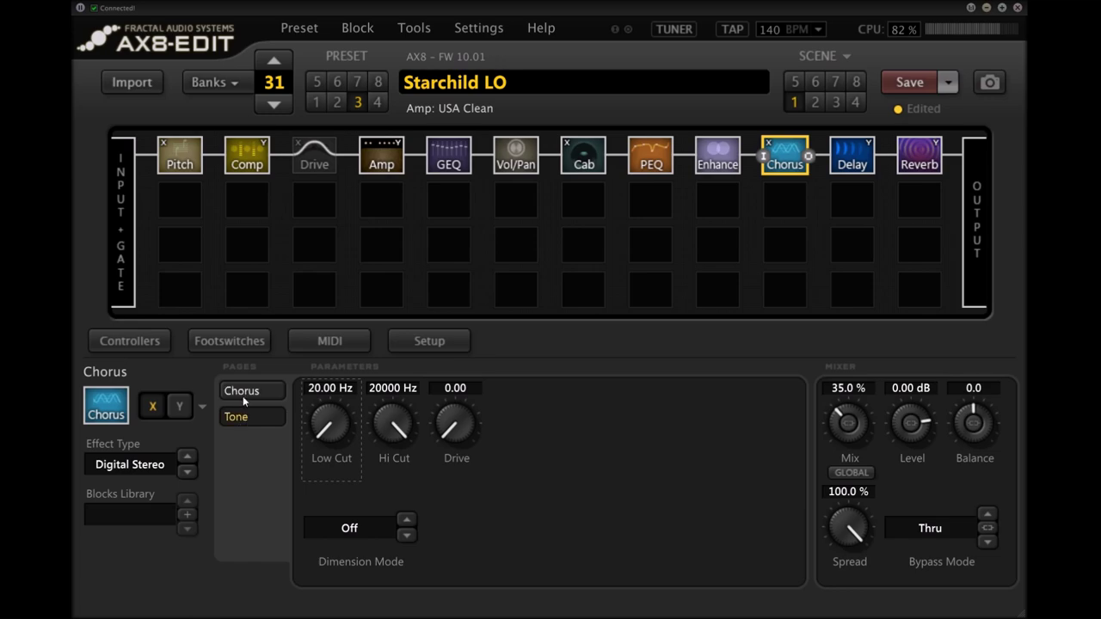
click(242, 392)
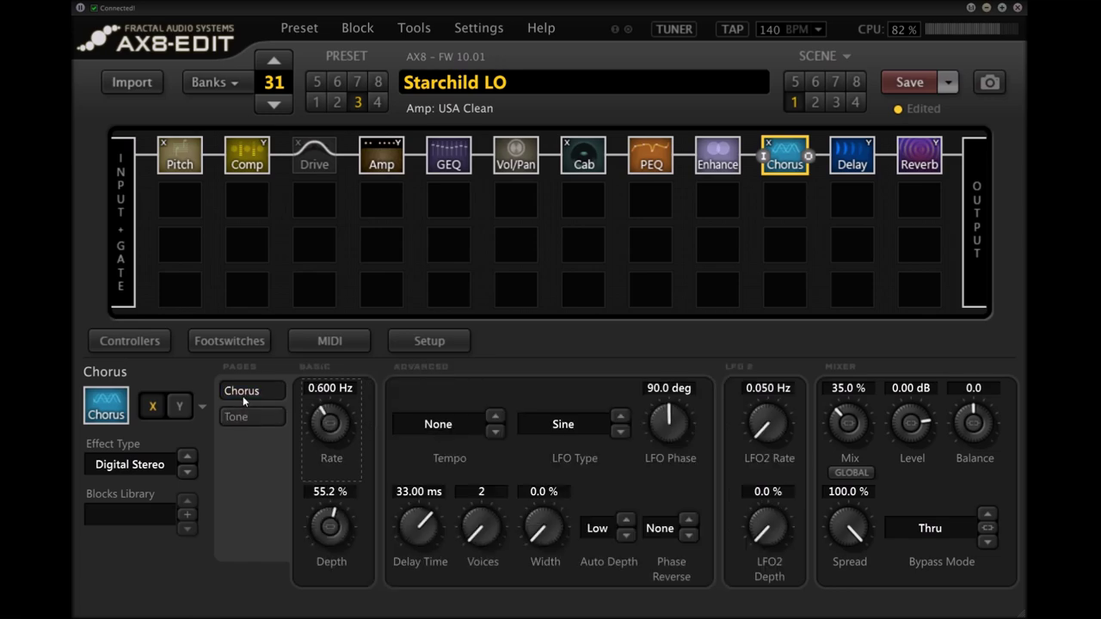
Inspect the Delay's Tone/Duck, Mod 1, Mod 2, EQ and Config pages, showing Dual config
click(879, 171)
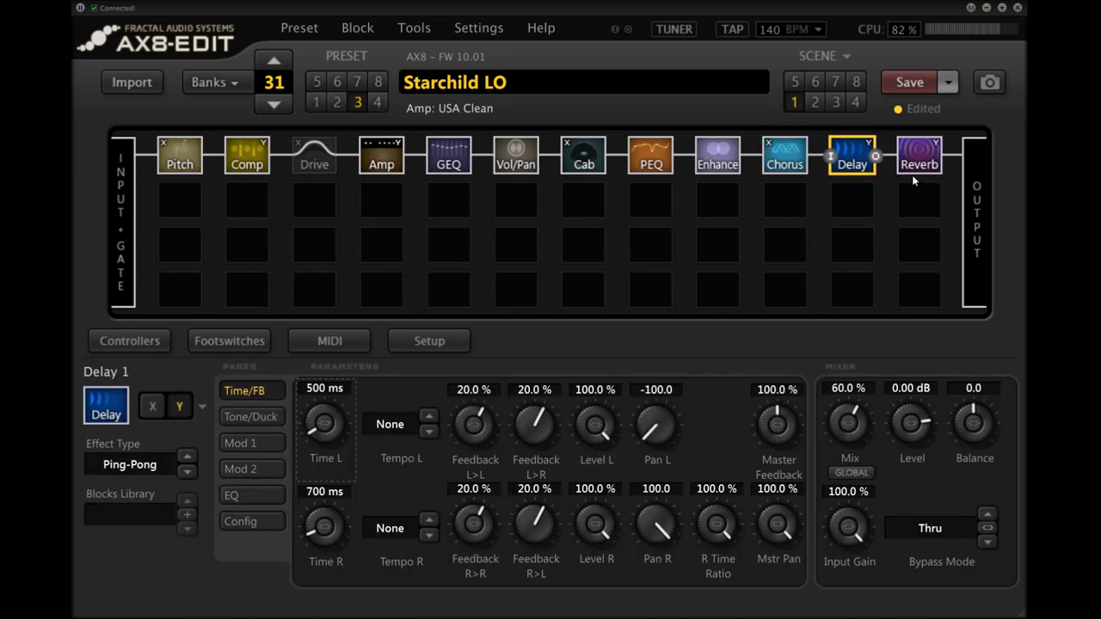
click(914, 173)
click(832, 172)
click(267, 420)
click(261, 443)
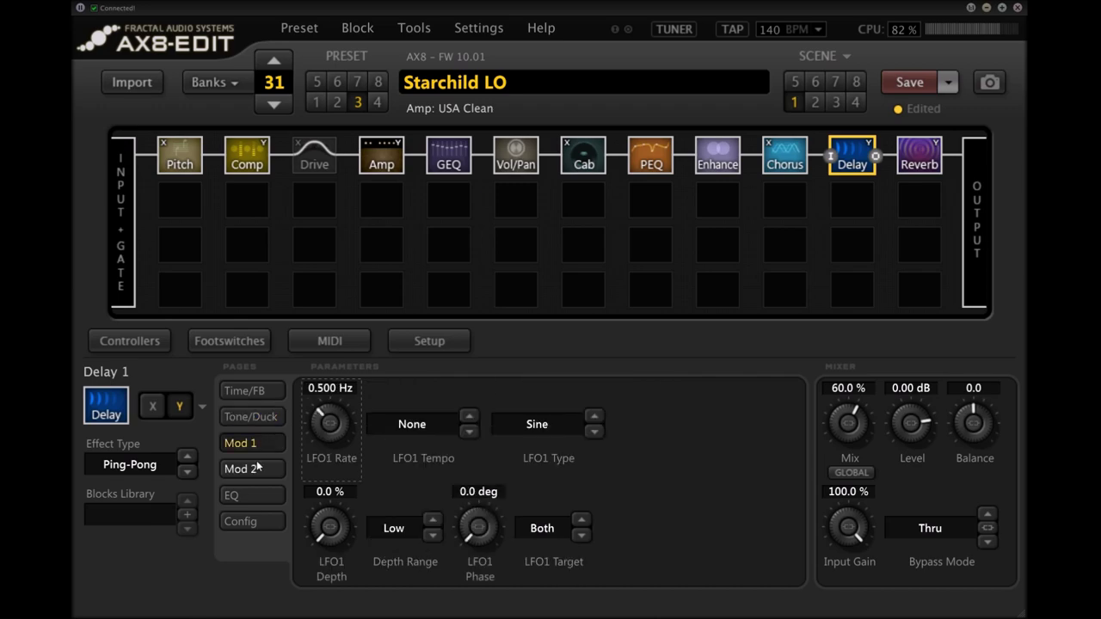
click(257, 468)
click(254, 497)
click(256, 527)
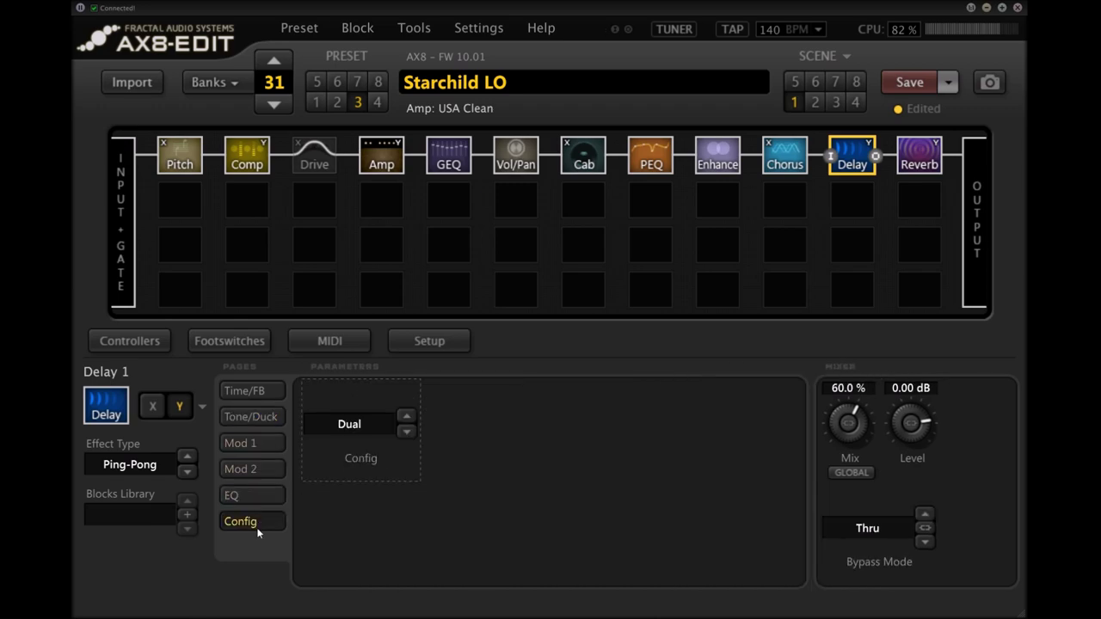
Return to Delay 1's Time/FB page: 500 ms left, 700 ms right, 20.0% feedback
click(270, 395)
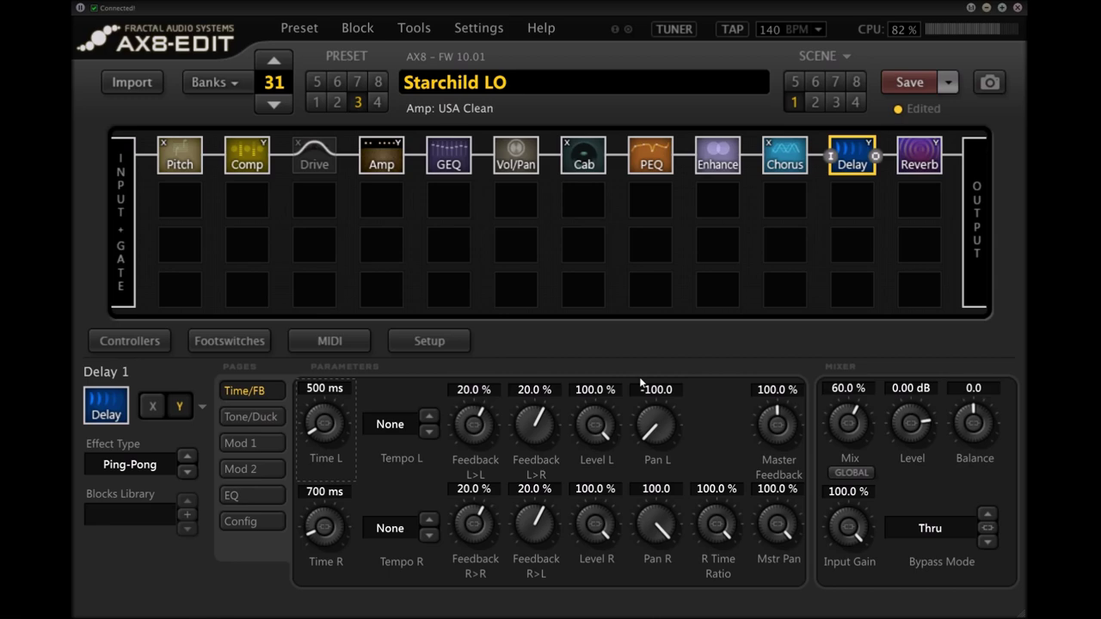
Move Starchild LO through scene 2 to scene 3 and view its graphic EQ and Micro Boost drive settings
click(815, 101)
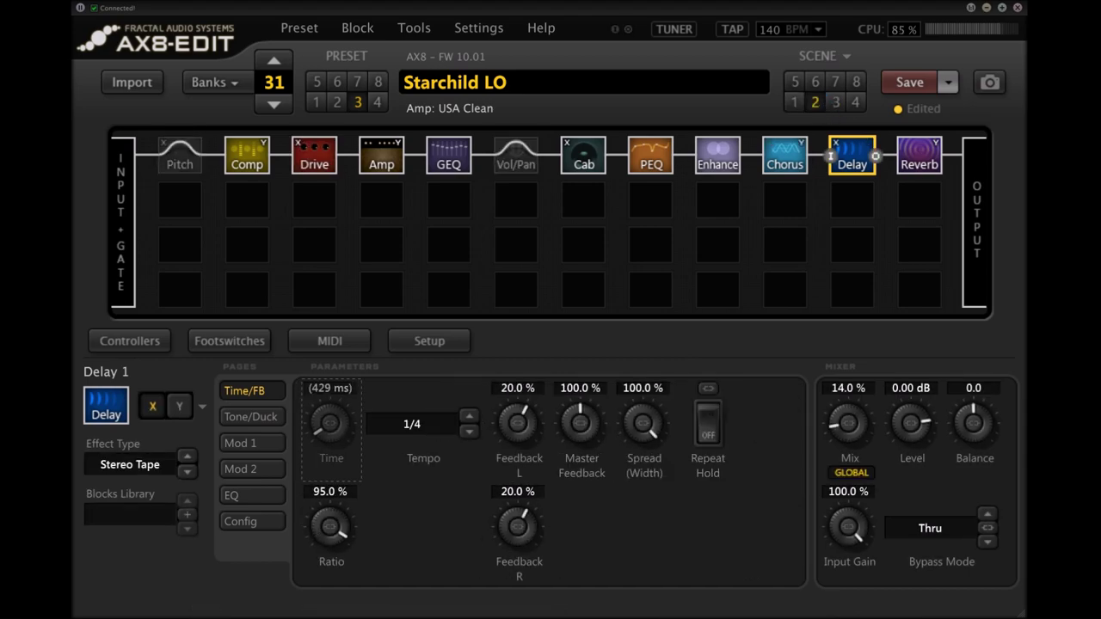
click(836, 102)
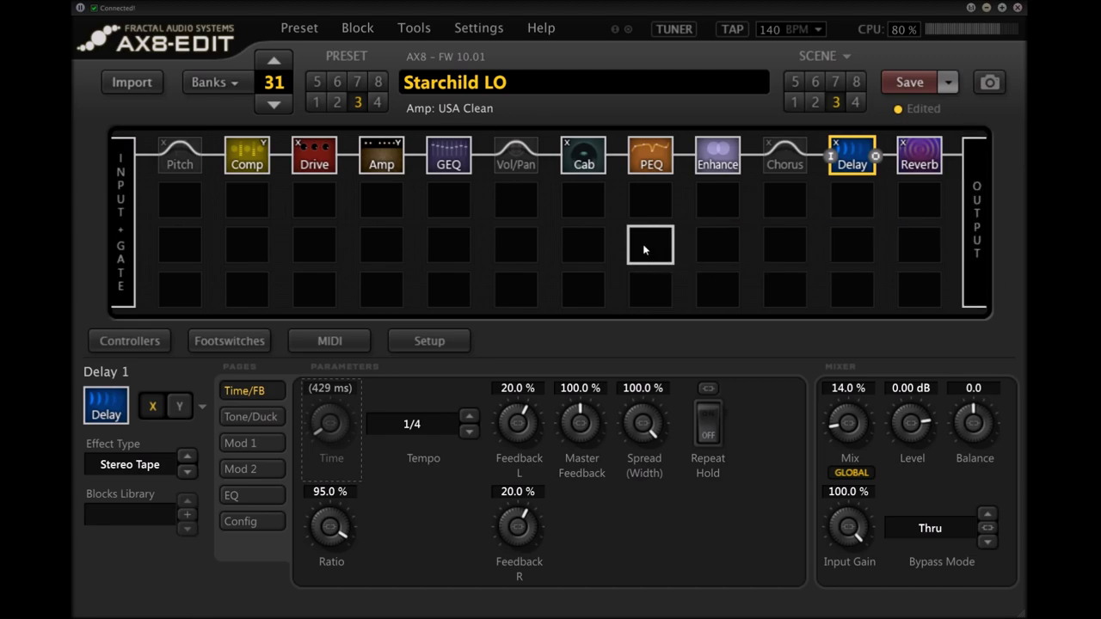
click(429, 168)
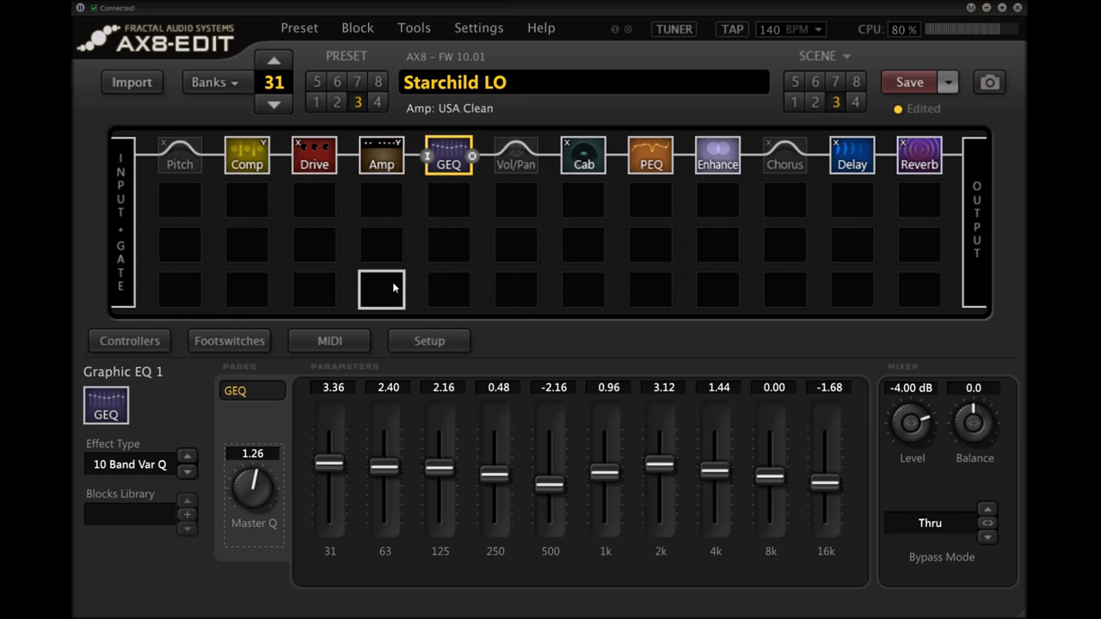
drag(317, 156, 324, 166)
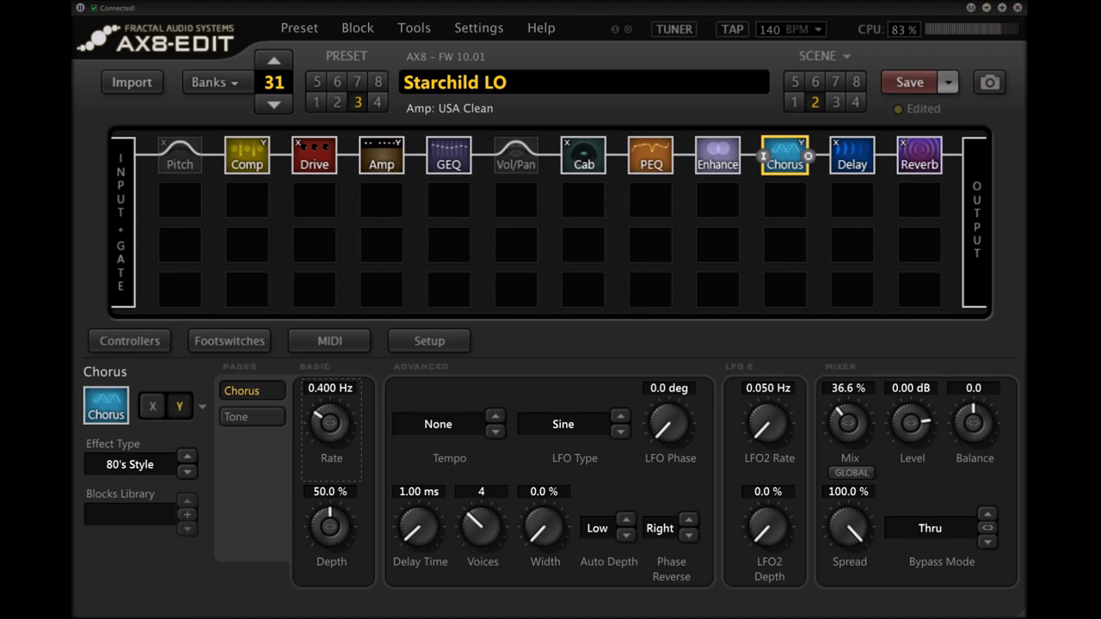
Return to scene 3 to compare its bypassed Digital Stereo chorus at 0.600 Hz Rate, 35.0% Mix
click(834, 102)
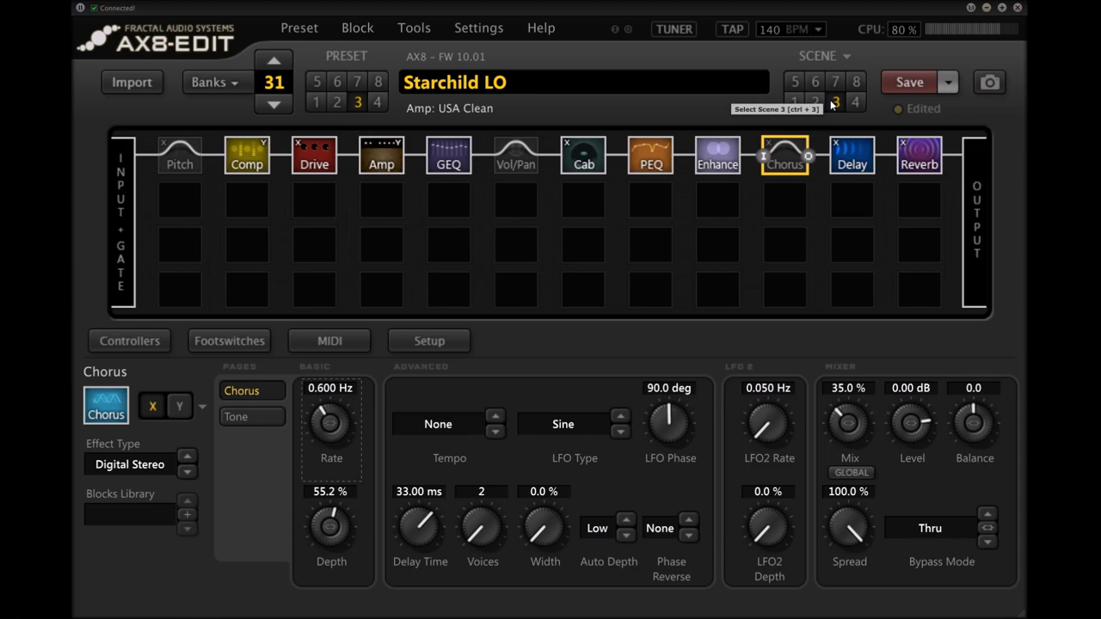
Step through scenes 4 and 7 to scene 8, checking the Micro Boost drive at 1.63 Drive, 7.00 Level
click(855, 102)
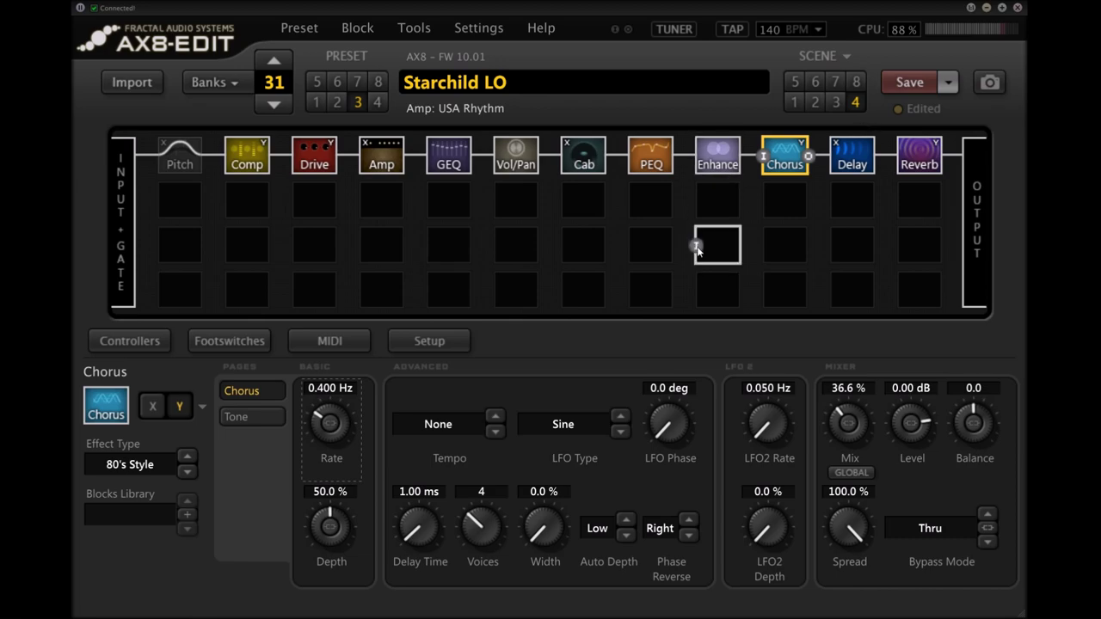
click(314, 163)
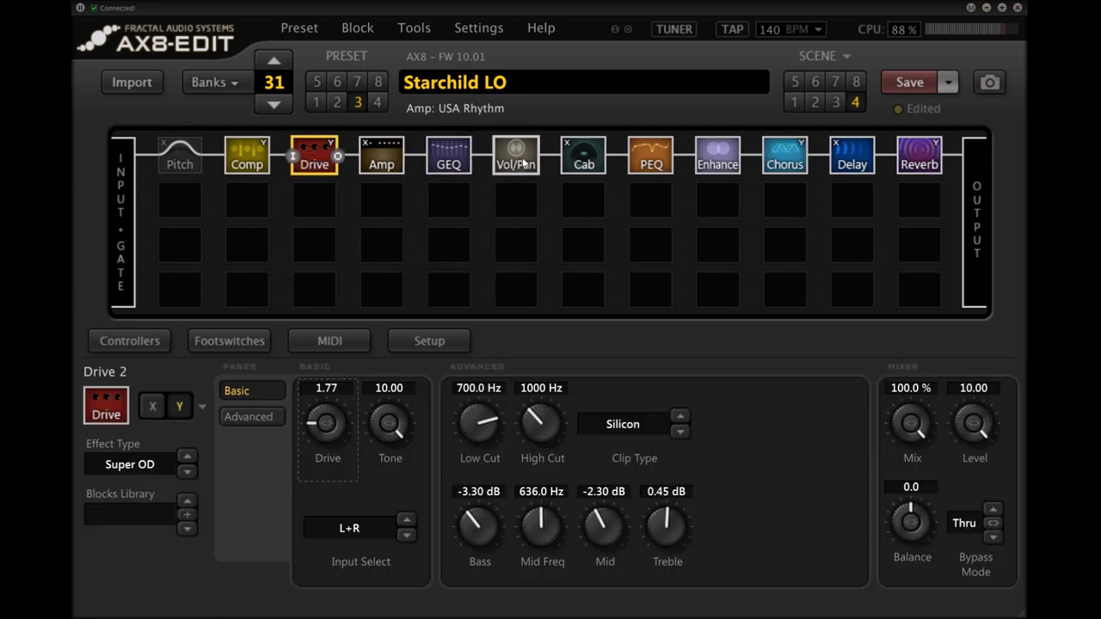
click(855, 83)
click(839, 81)
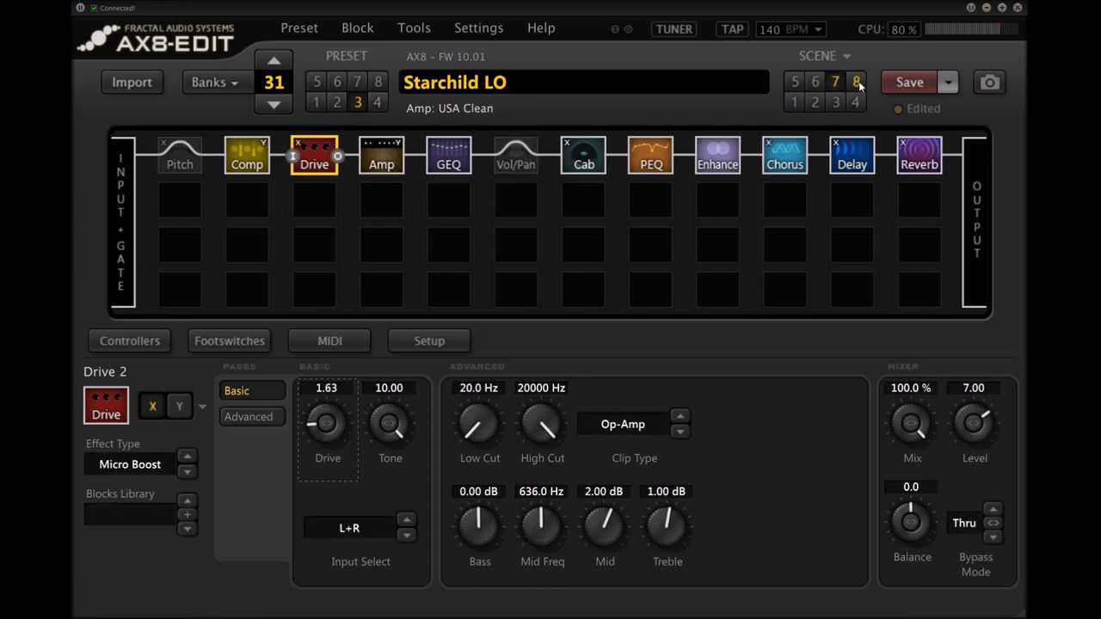
click(857, 83)
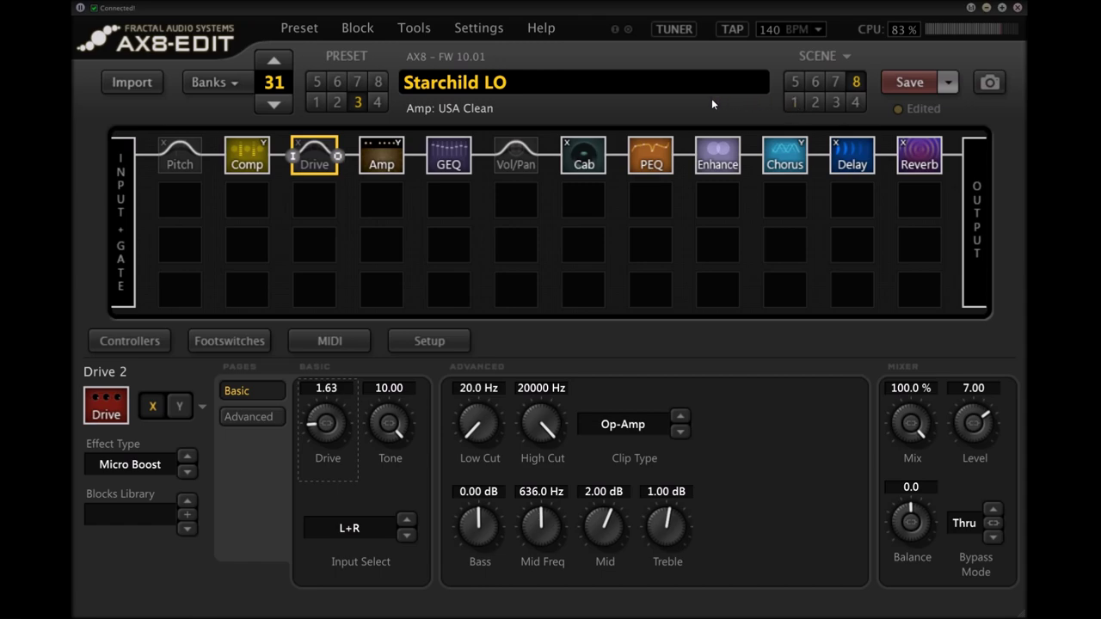